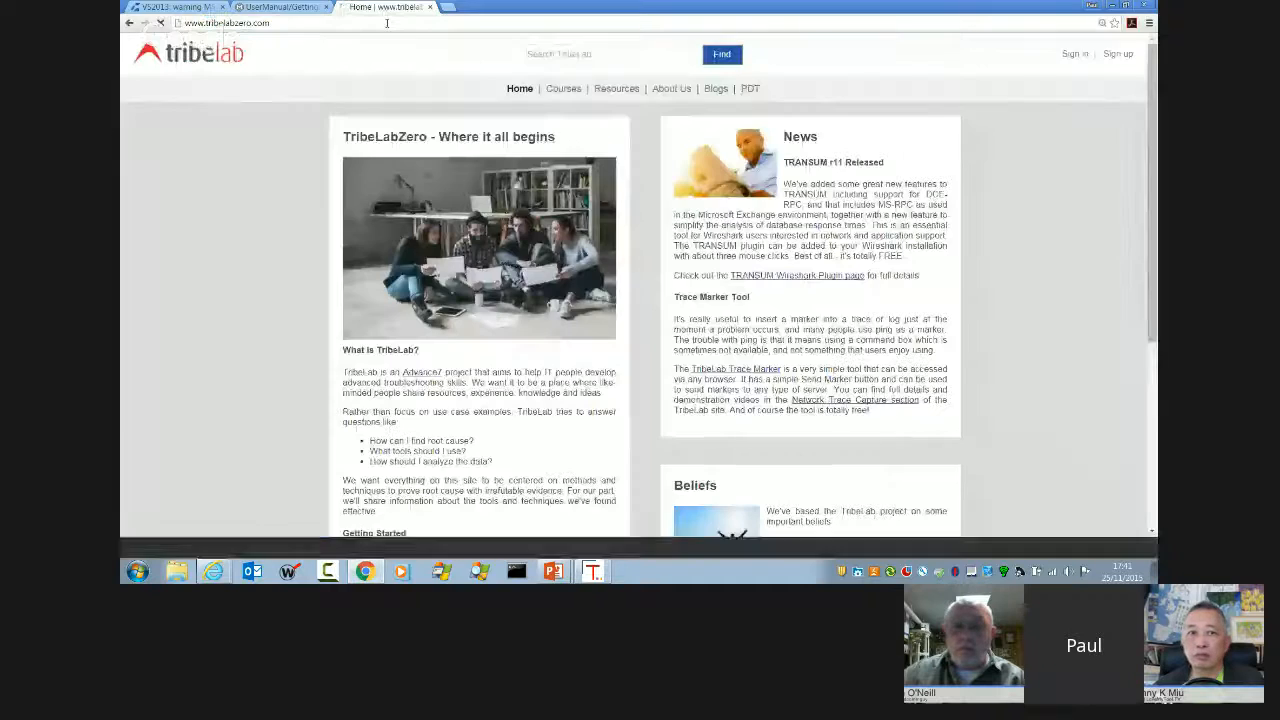
Sign in to the TribeLab site with the account username and password.
{"action": "left_click", "coordinate": [1075, 54]}
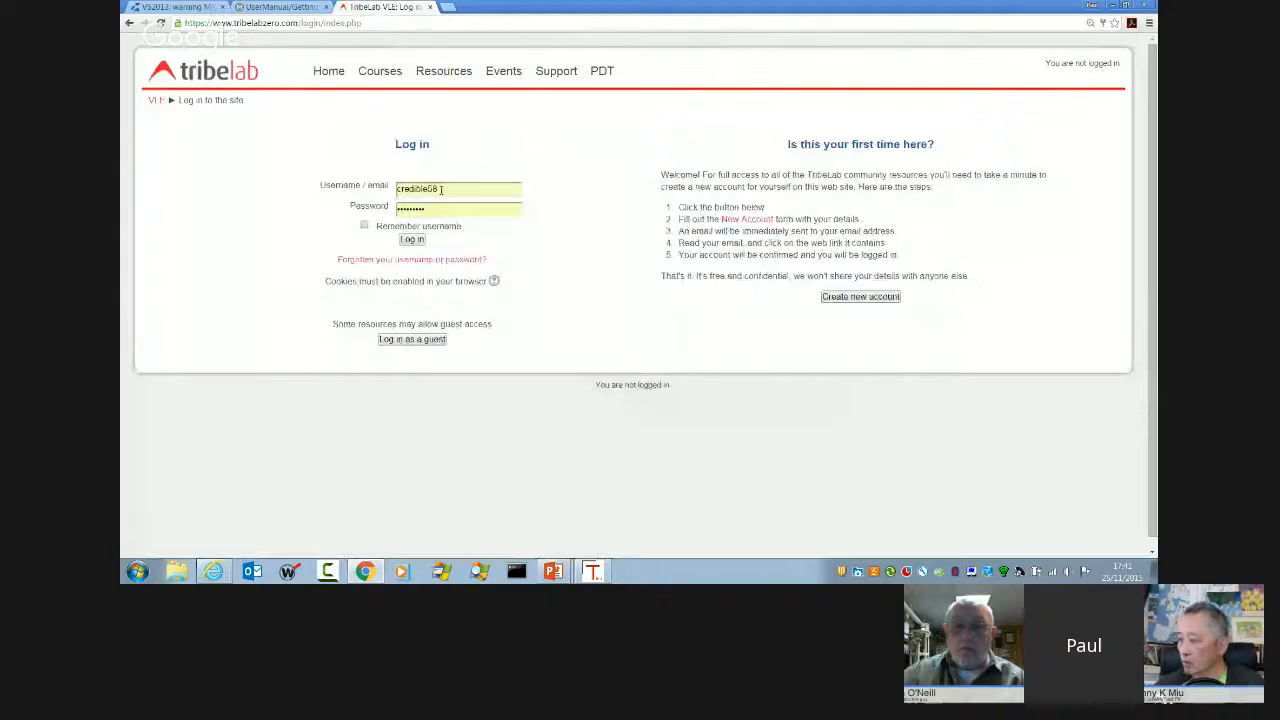
{"action": "left_click", "coordinate": [420, 189]}
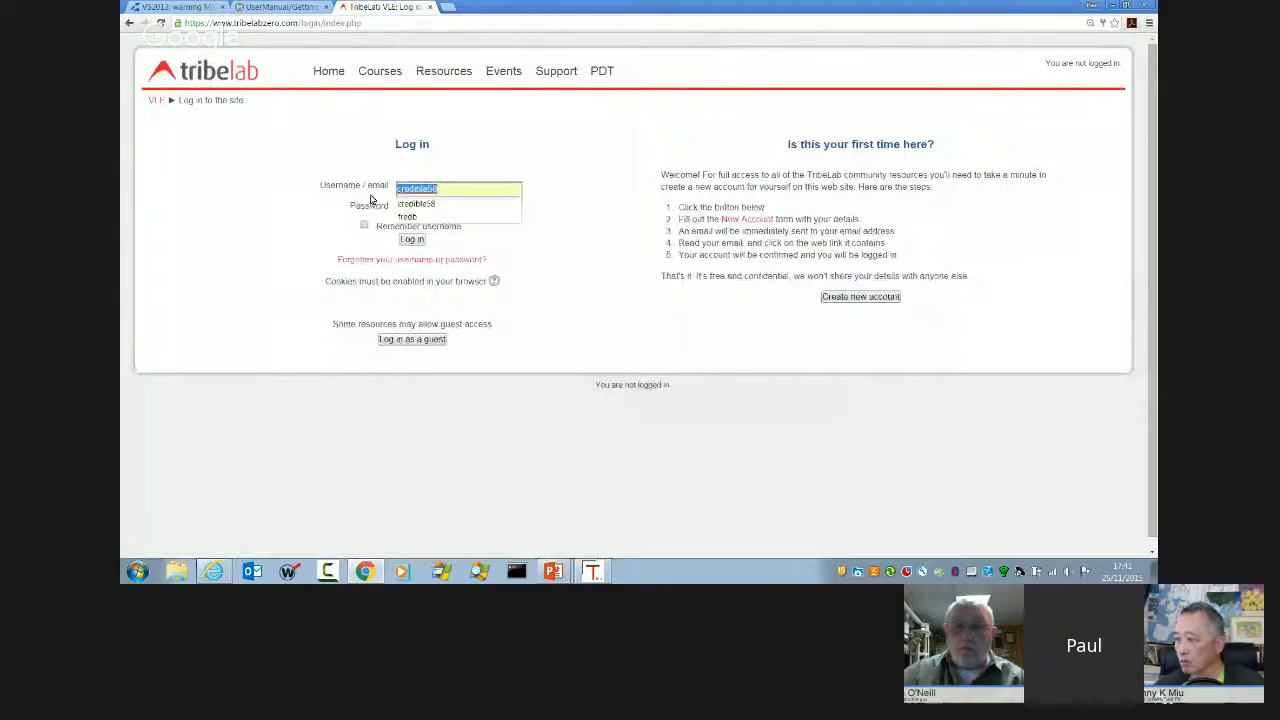
{"action": "type", "text": "fredb"}
{"action": "key", "text": "Tab"}
{"action": "type", "text": "****"}
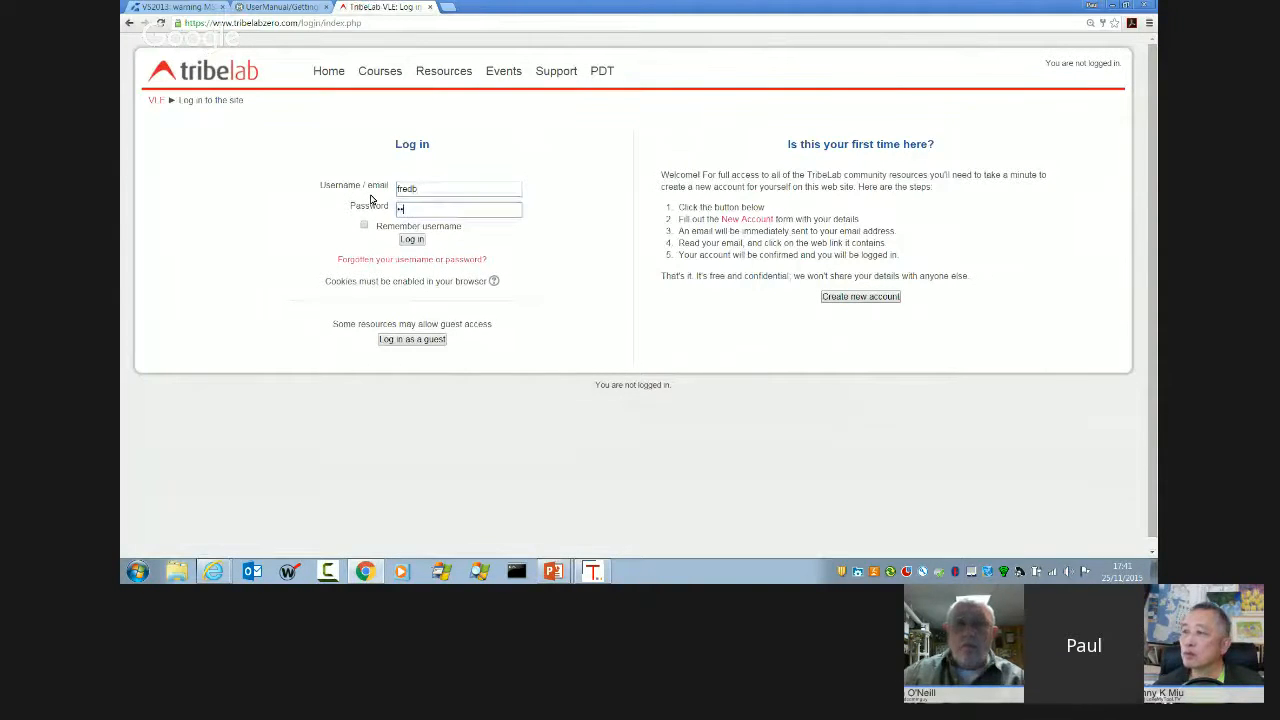
{"action": "left_click", "coordinate": [409, 242]}
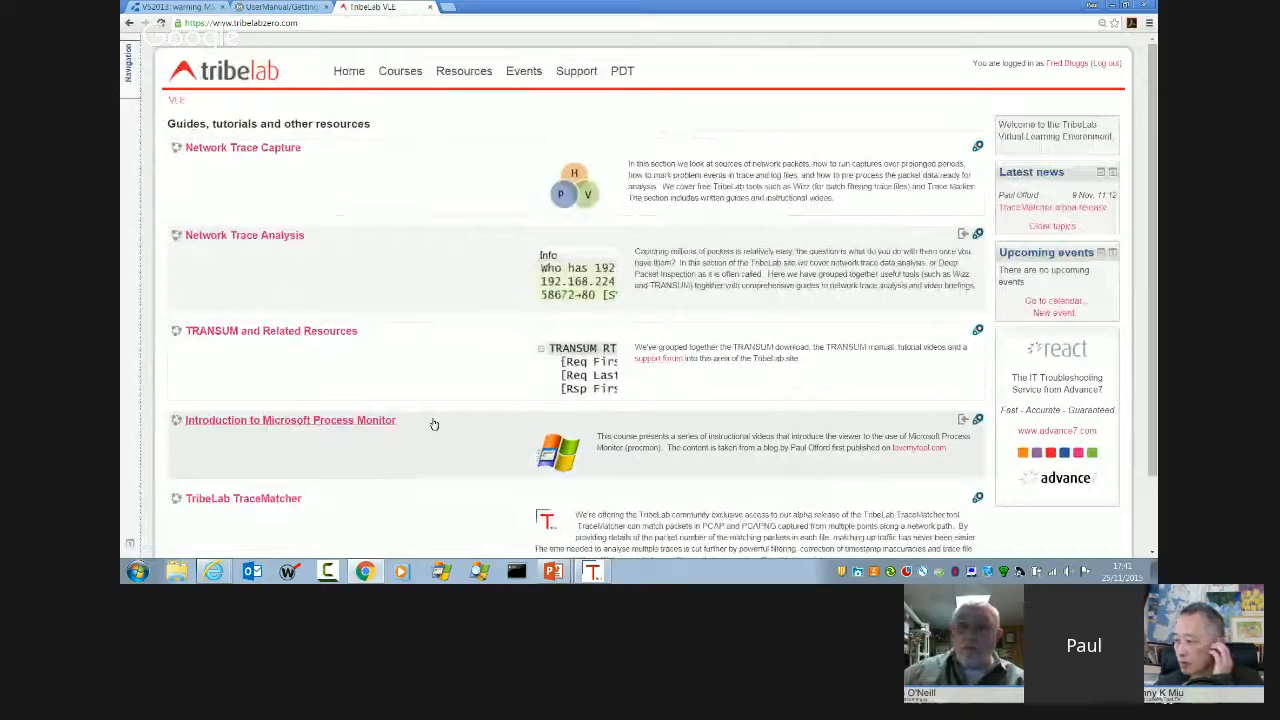
Open the TribeLab TraceMatcher course and look through its support forum, user guide, installer and sample trace resources.
{"action": "left_click", "coordinate": [263, 500]}
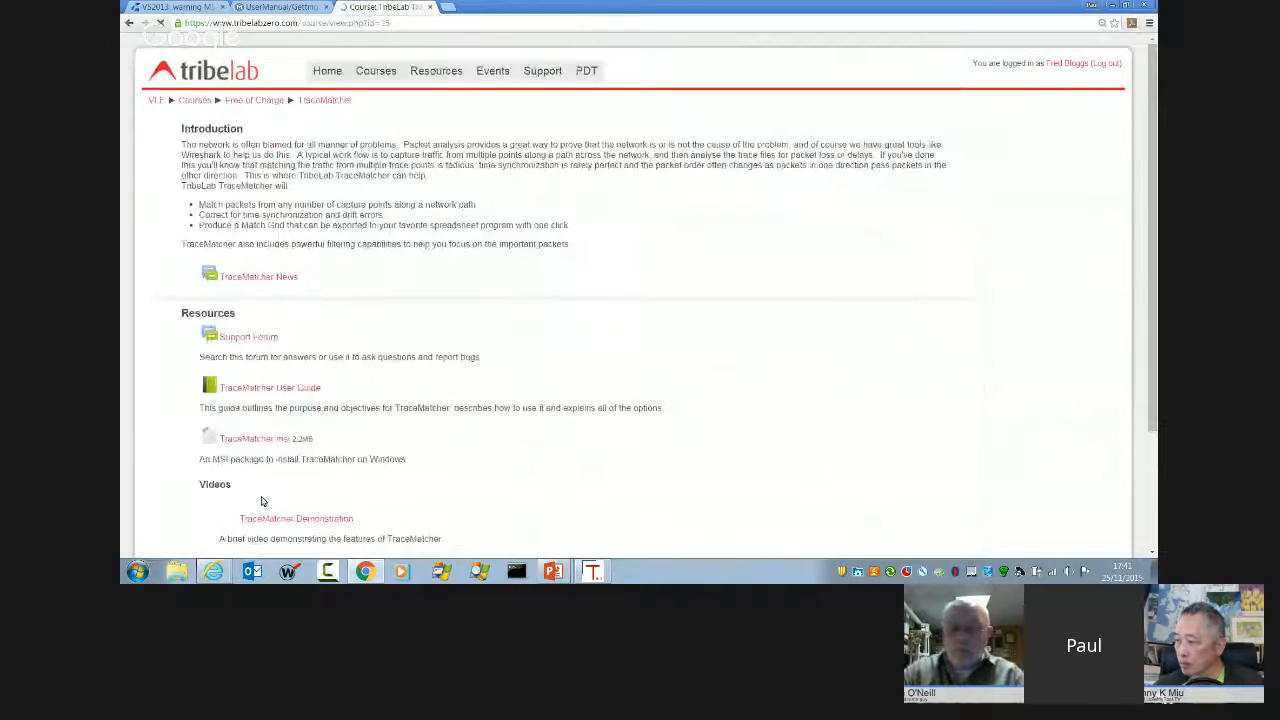
{"action": "left_click", "coordinate": [279, 343]}
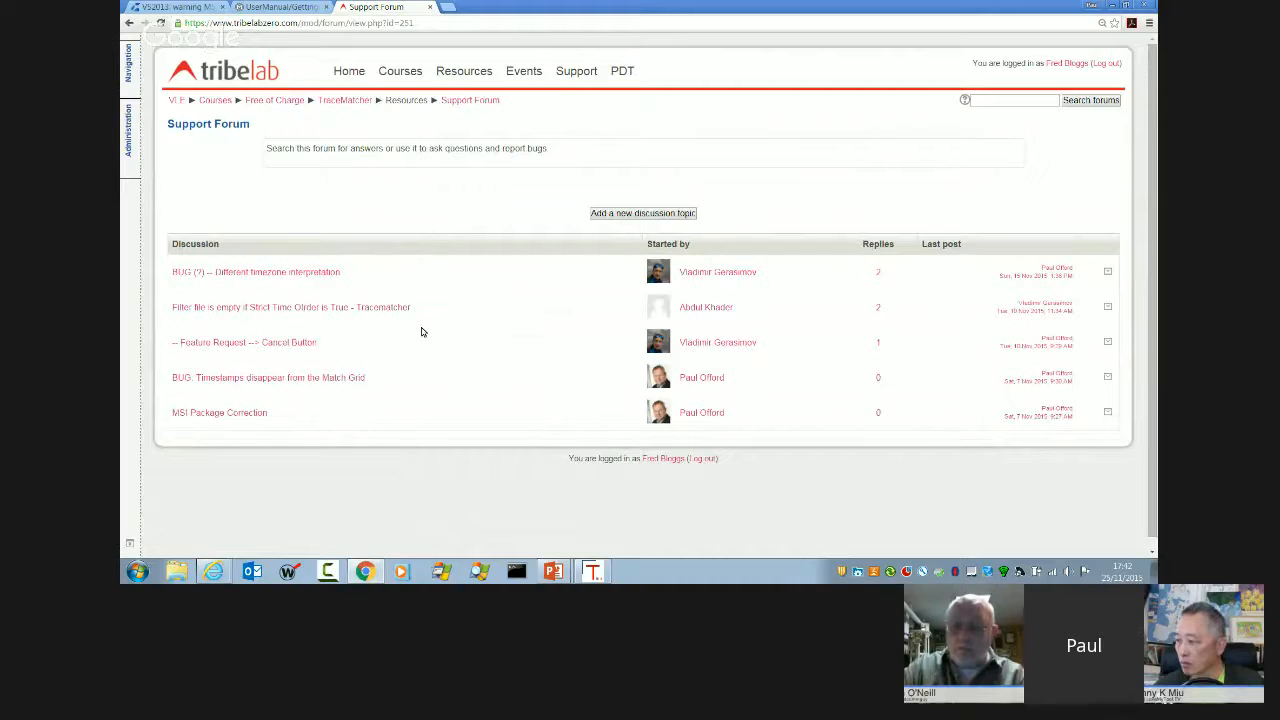
{"action": "key", "text": "alt+Left"}
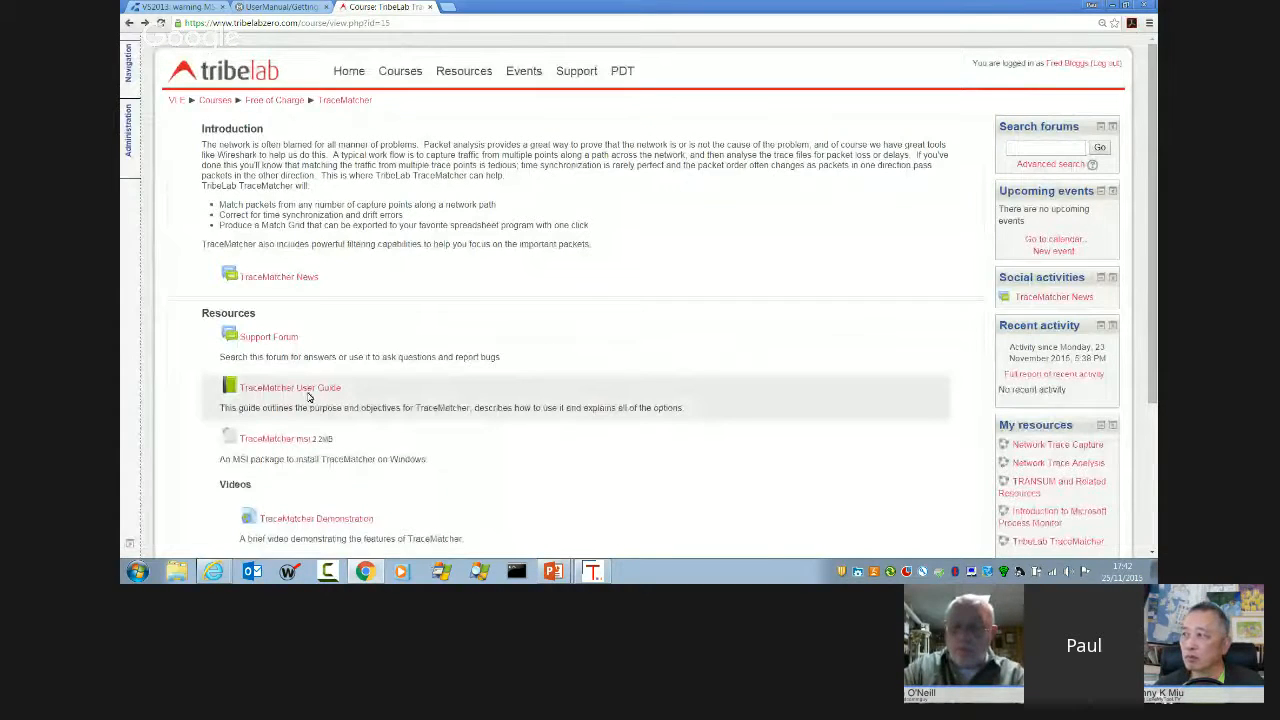
{"action": "left_click", "coordinate": [305, 392]}
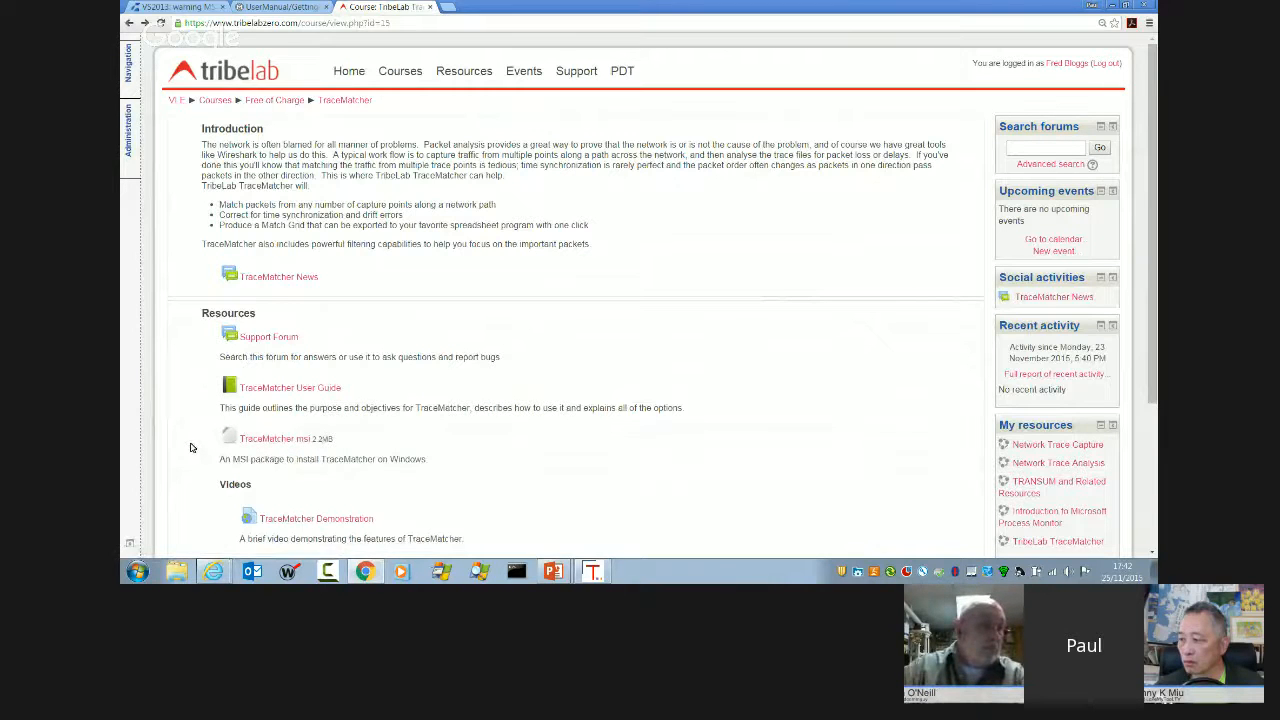
{"action": "left_click_drag", "start_coordinate": [1155, 323], "coordinate": [1152, 440]}
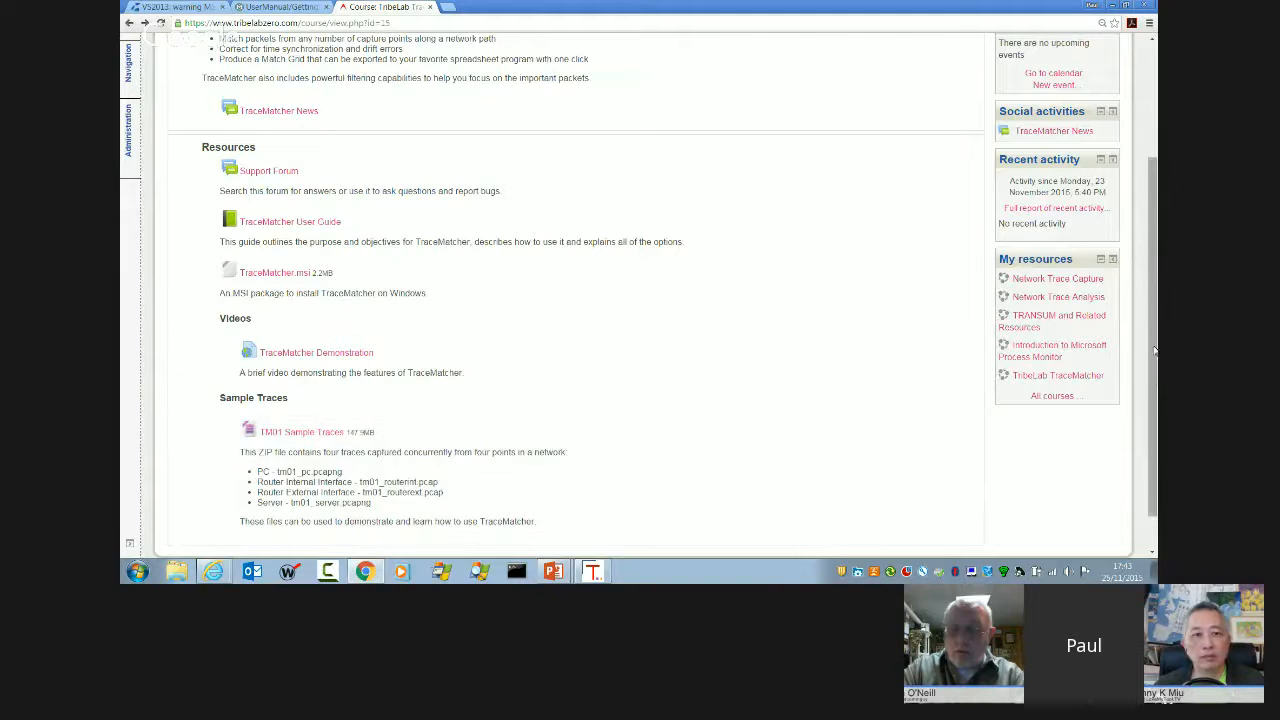
{"action": "left_click_drag", "start_coordinate": [1153, 320], "coordinate": [1153, 200]}
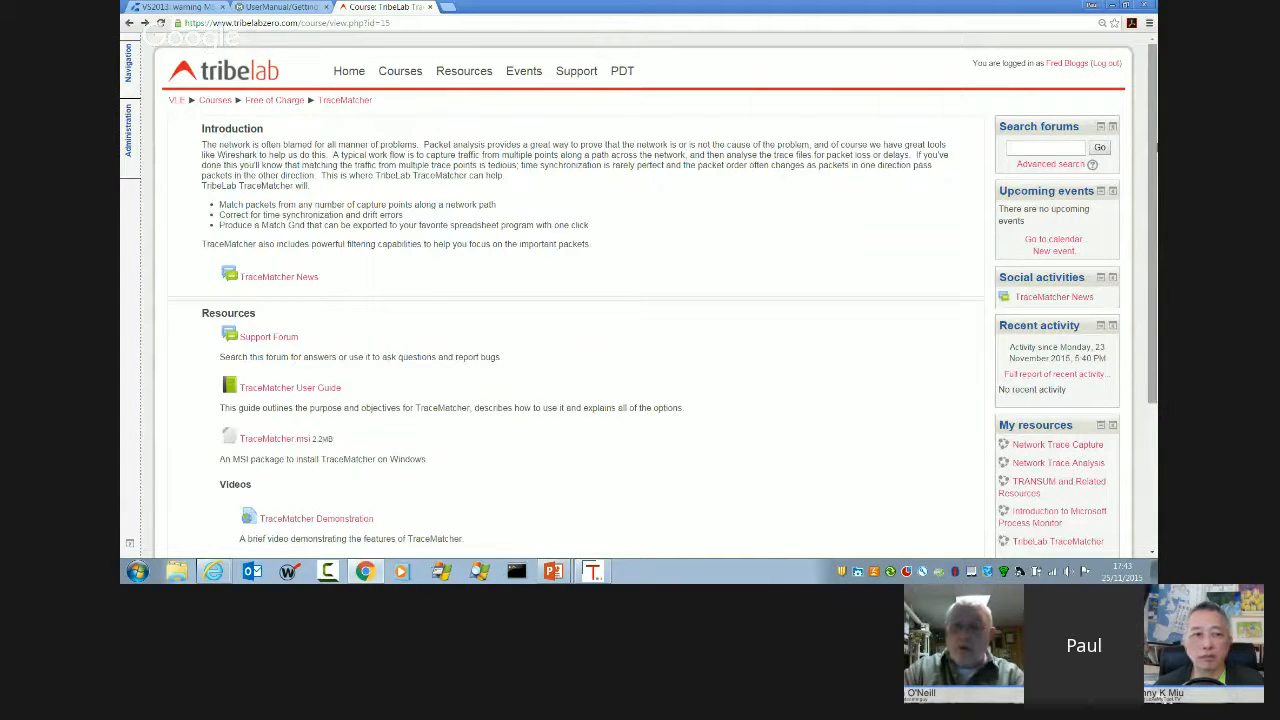
Switch to TraceMatcher and load the traces tm01_pc.pcapng and tm01_routerint.pcap from the TraceMatcherData folder.
{"action": "key", "text": "alt+Tab"}
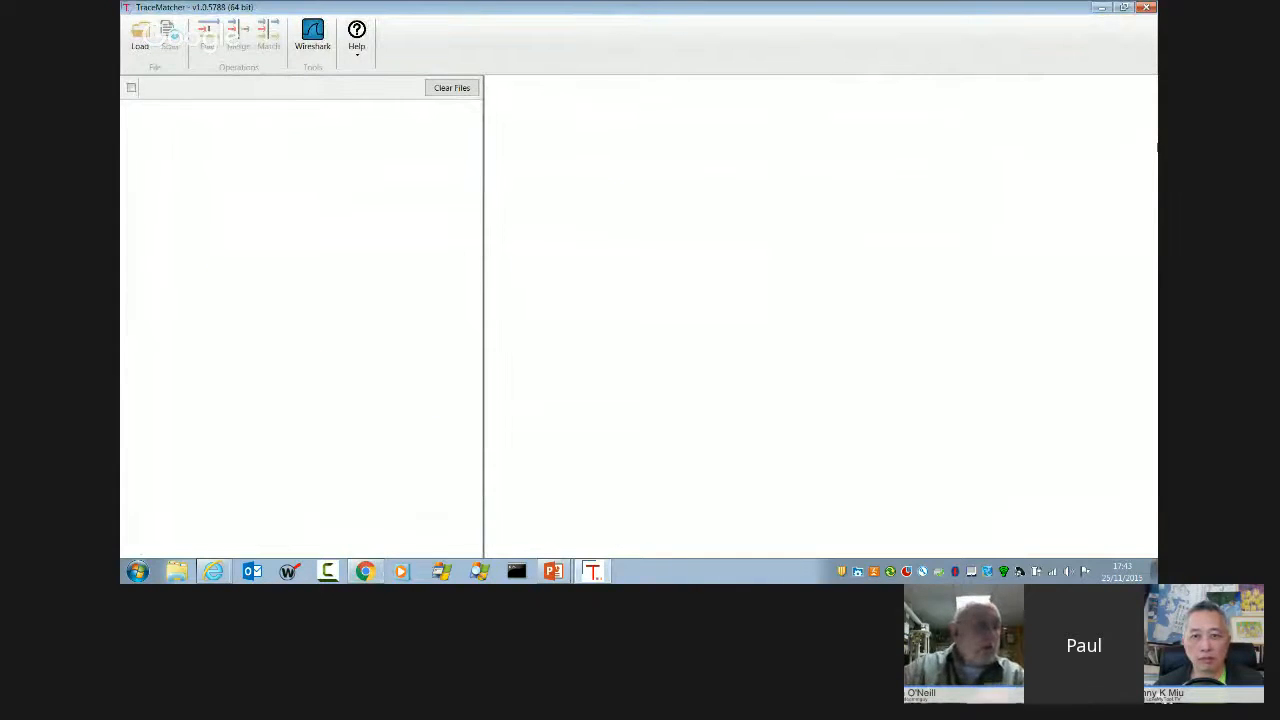
{"action": "left_click", "coordinate": [147, 33]}
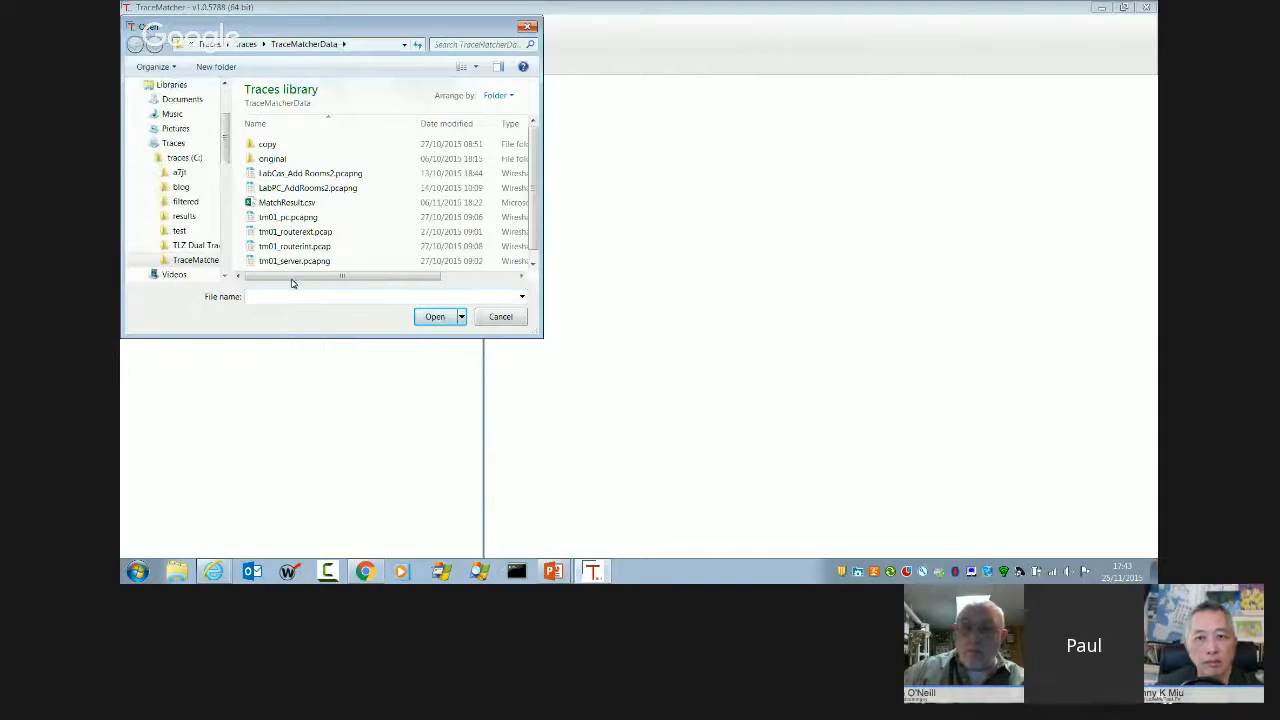
{"action": "left_click", "coordinate": [268, 221]}
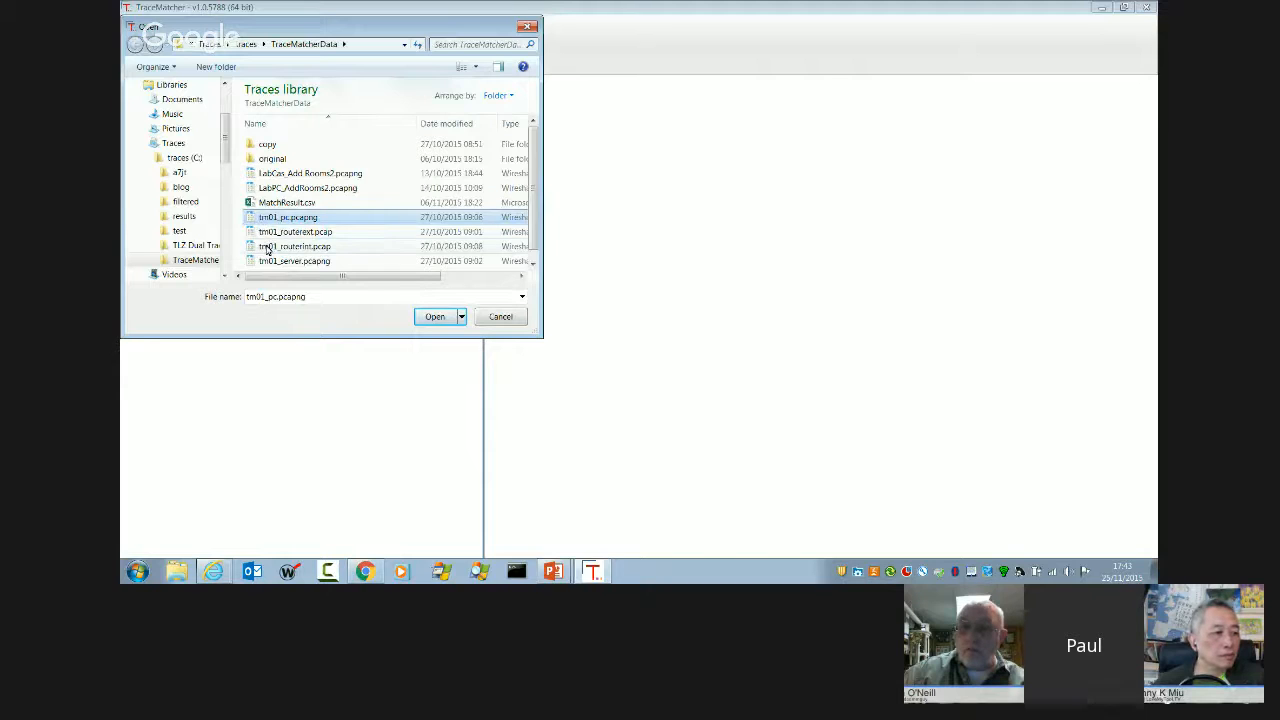
{"action": "left_click", "coordinate": [267, 247], "text": "ctrl"}
{"action": "left_click", "coordinate": [430, 316]}
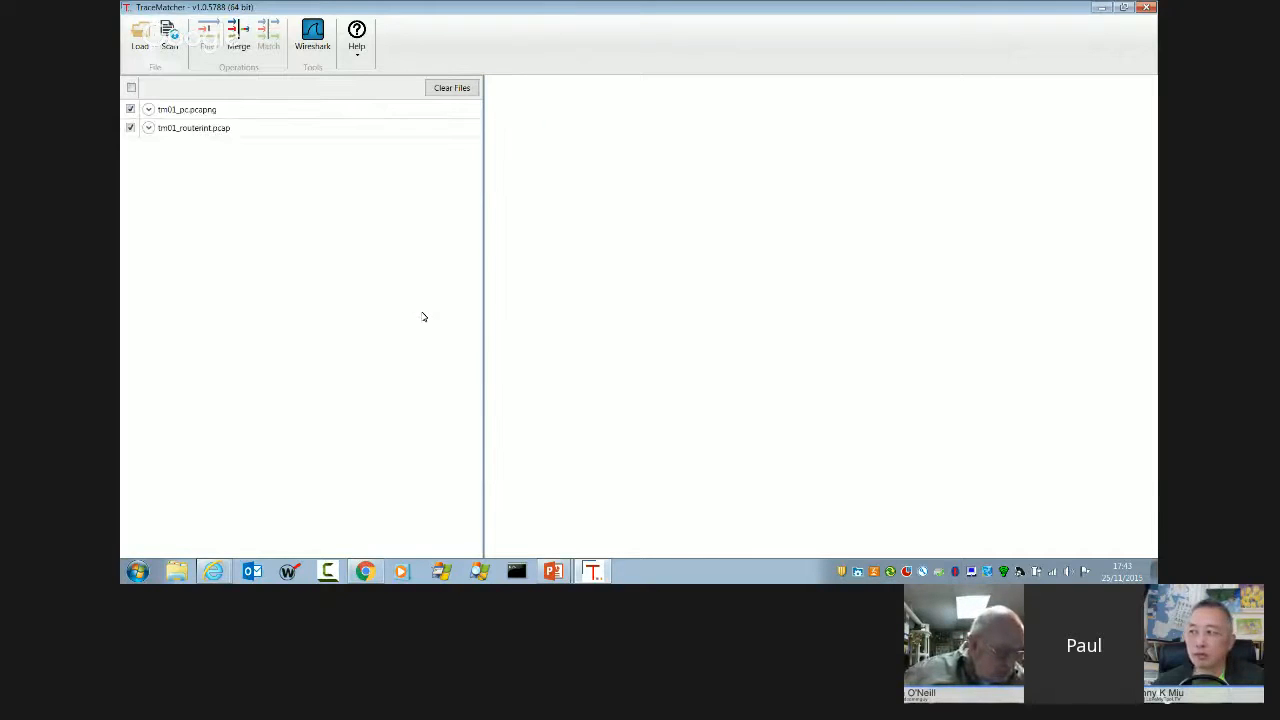
Load the traces tm01_routerext.pcap and tm01_server.pcapng as well.
{"action": "left_click", "coordinate": [140, 35]}
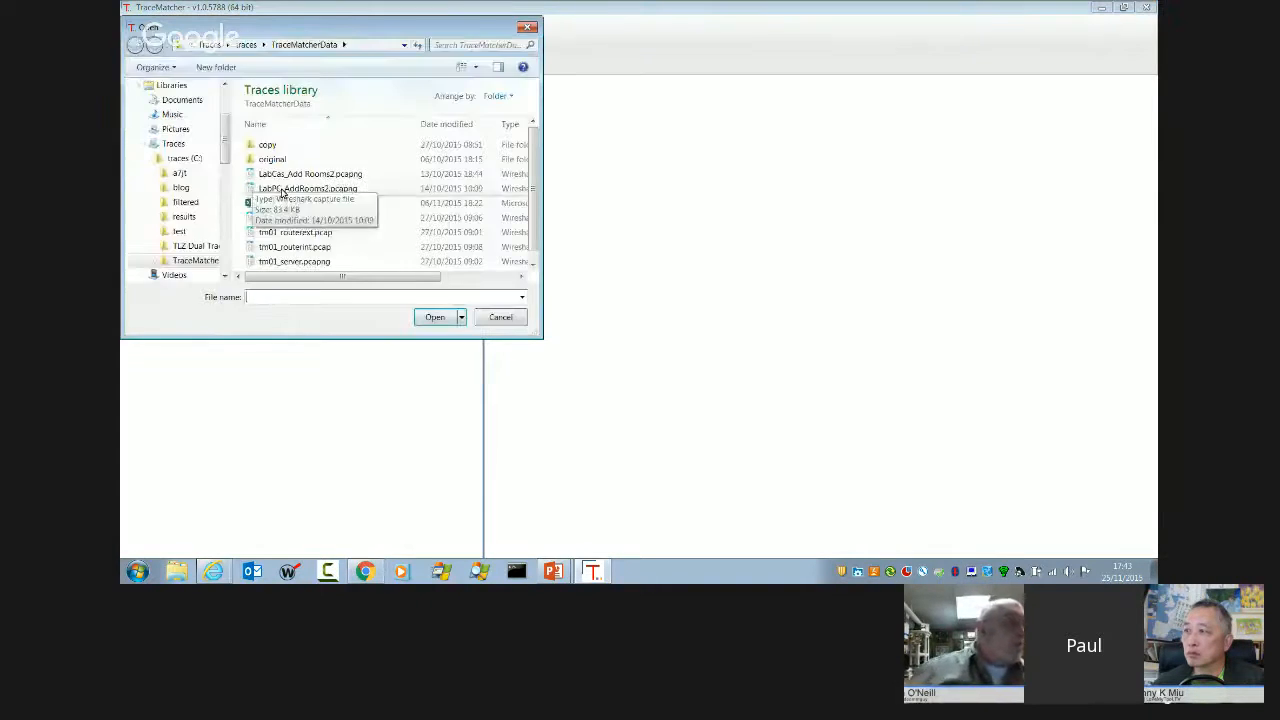
{"action": "left_click", "coordinate": [315, 234]}
{"action": "left_click", "coordinate": [302, 261], "text": "ctrl"}
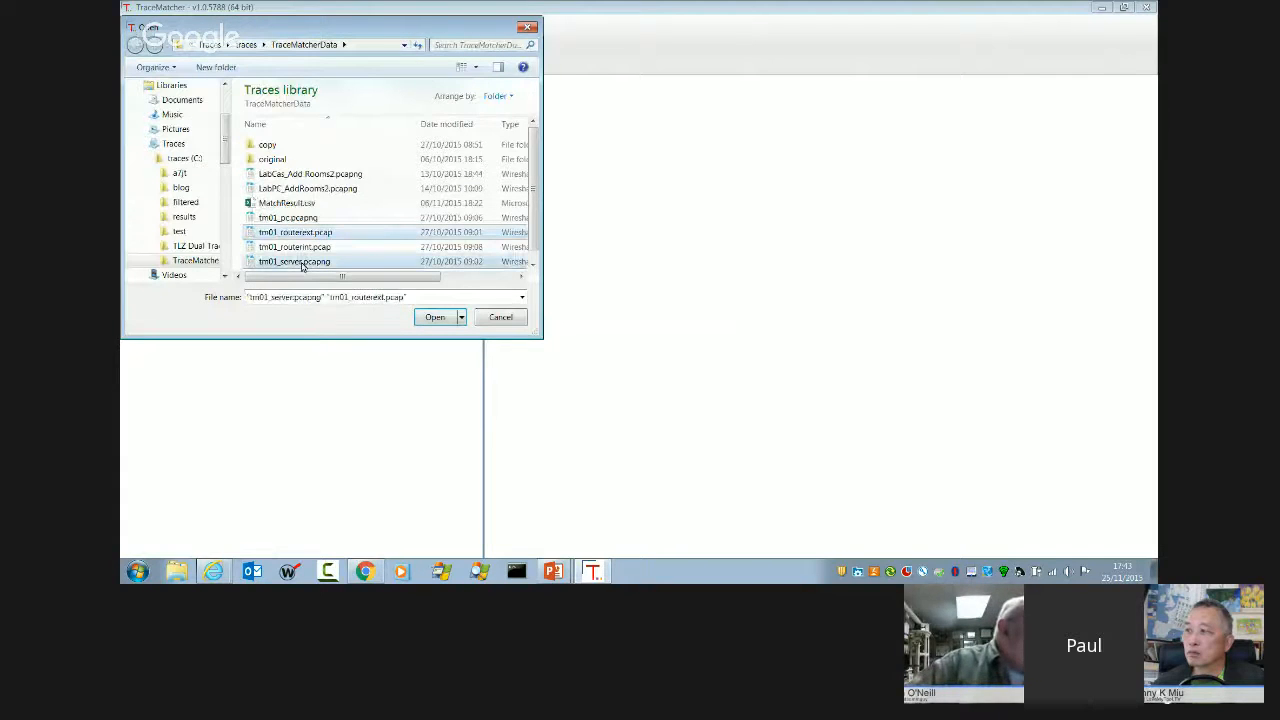
{"action": "left_click", "coordinate": [434, 318]}
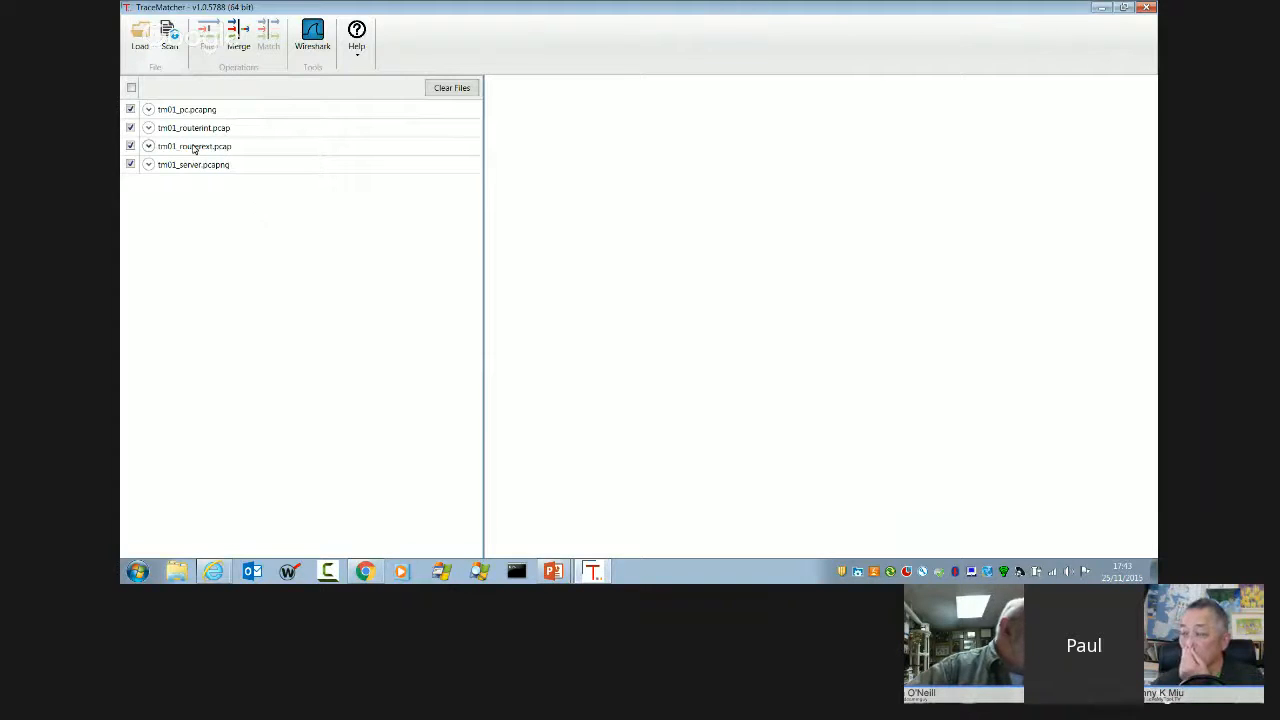
Review the file details of tm01_pc.pcapng and scan all four traces for any address, port and IP protocol in both directions.
{"action": "left_click", "coordinate": [148, 110]}
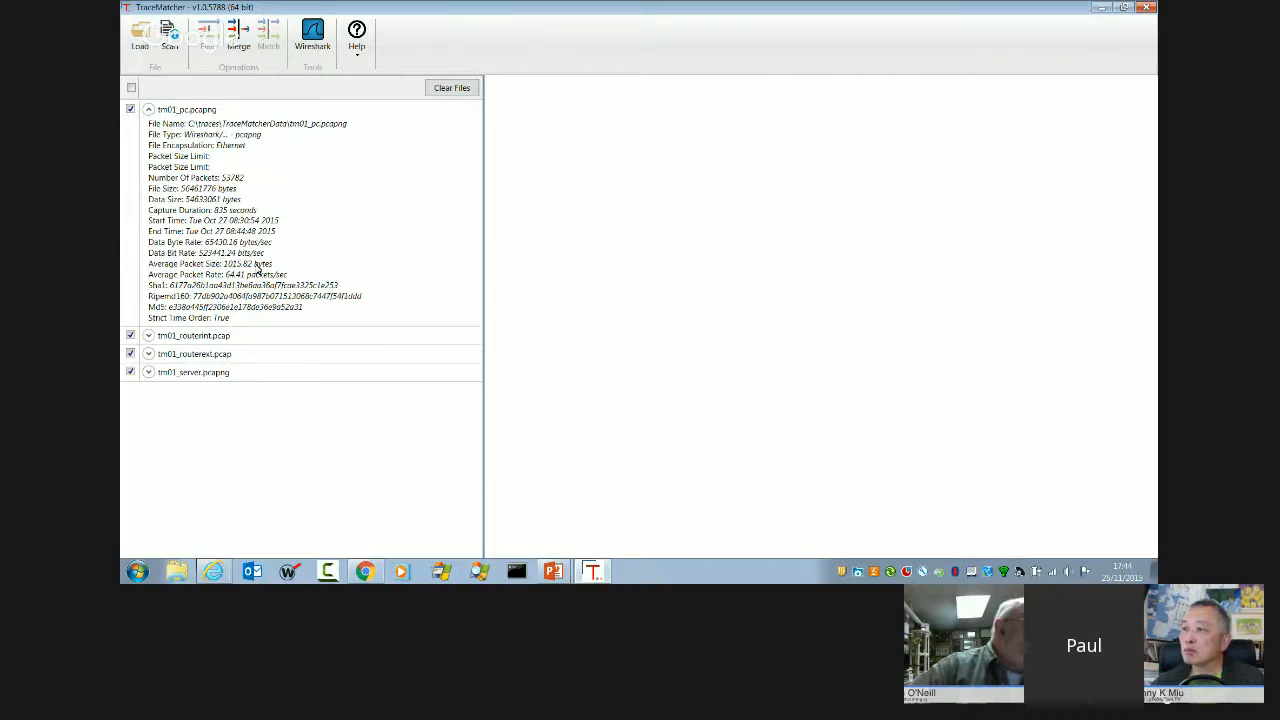
{"action": "left_click", "coordinate": [148, 110]}
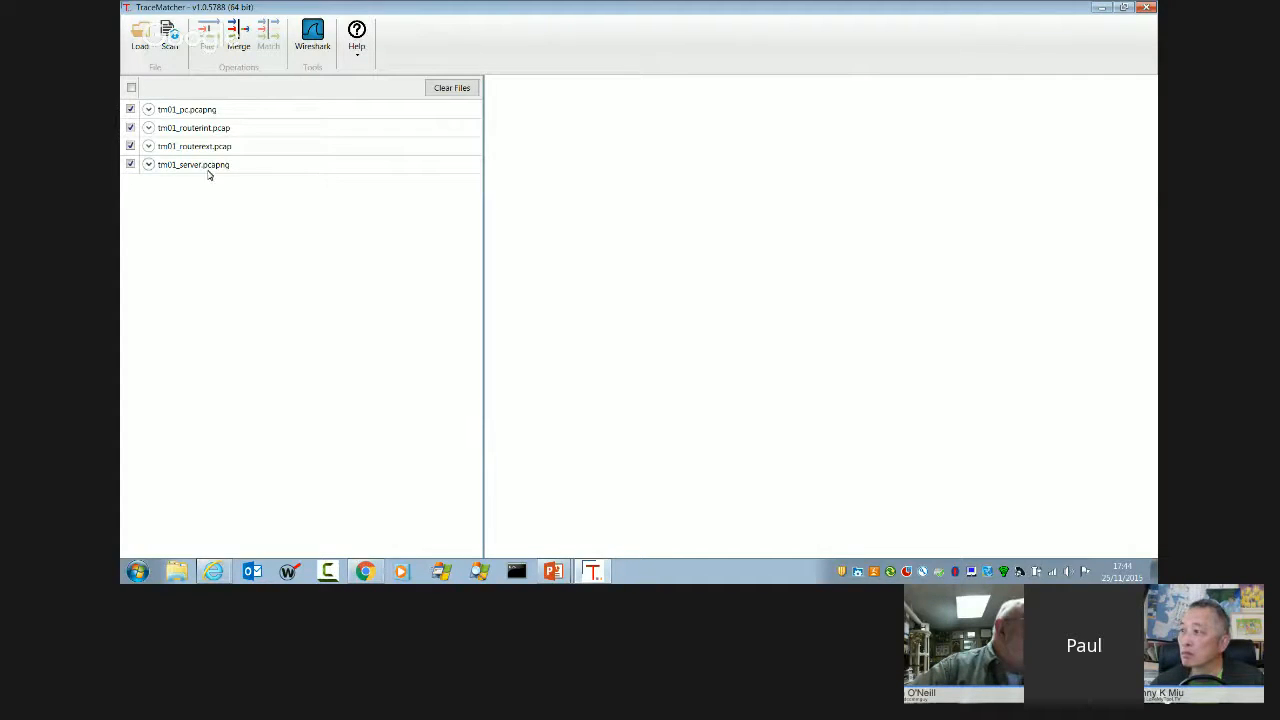
{"action": "left_click", "coordinate": [169, 52]}
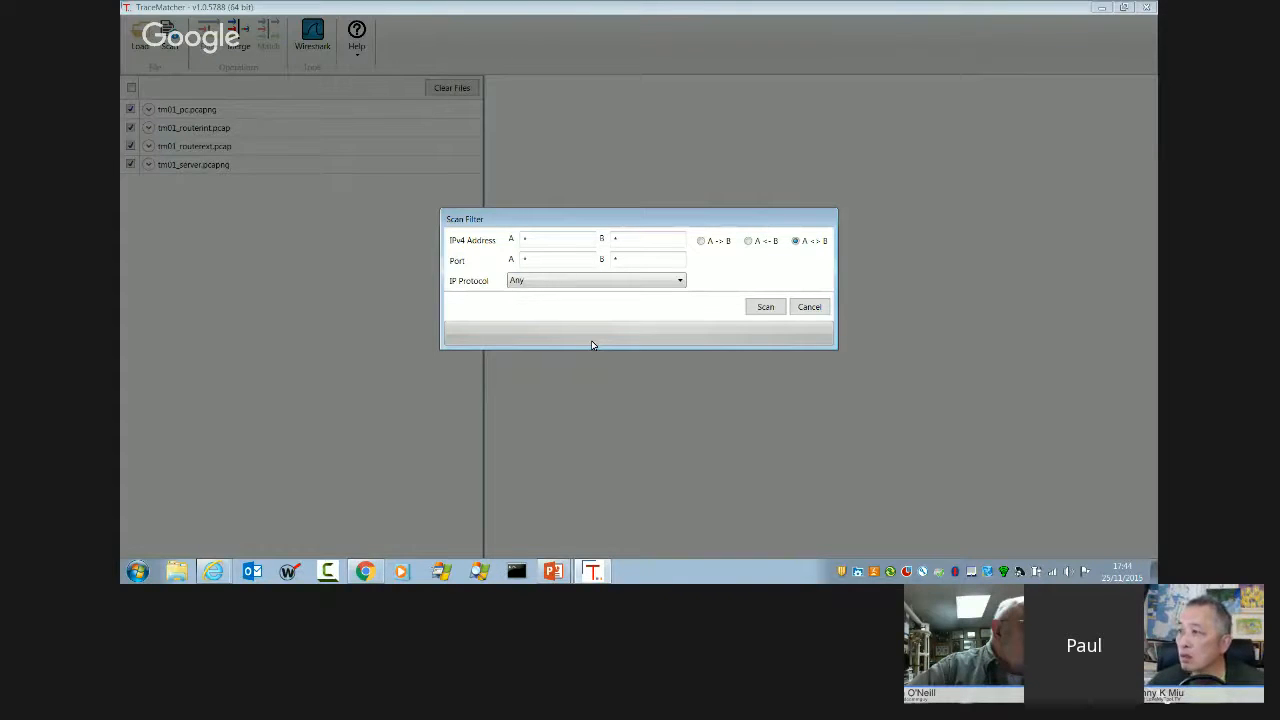
{"action": "left_click", "coordinate": [760, 310]}
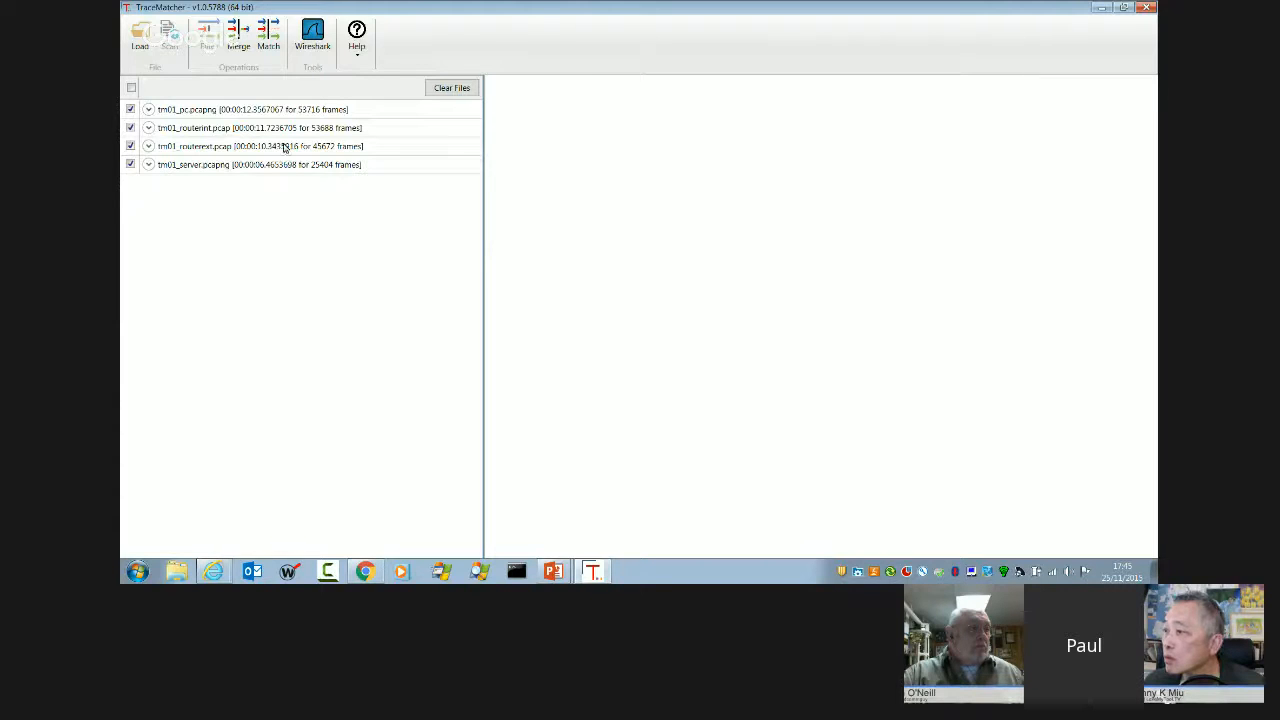
Start a match operation, assigning tm01_pc.pcapng to Capture Point 1 and tm01_routerint.pcap to Capture Point 2.
{"action": "left_click", "coordinate": [268, 38]}
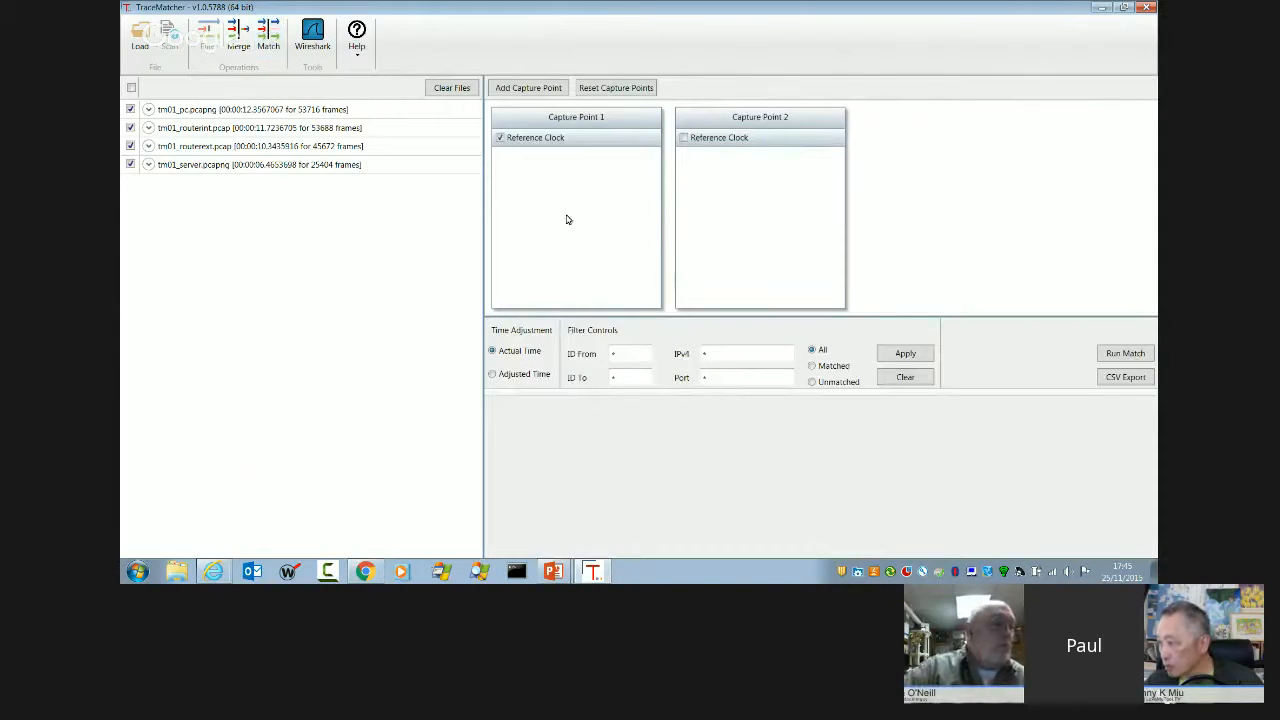
{"action": "left_click_drag", "start_coordinate": [188, 113], "coordinate": [564, 200]}
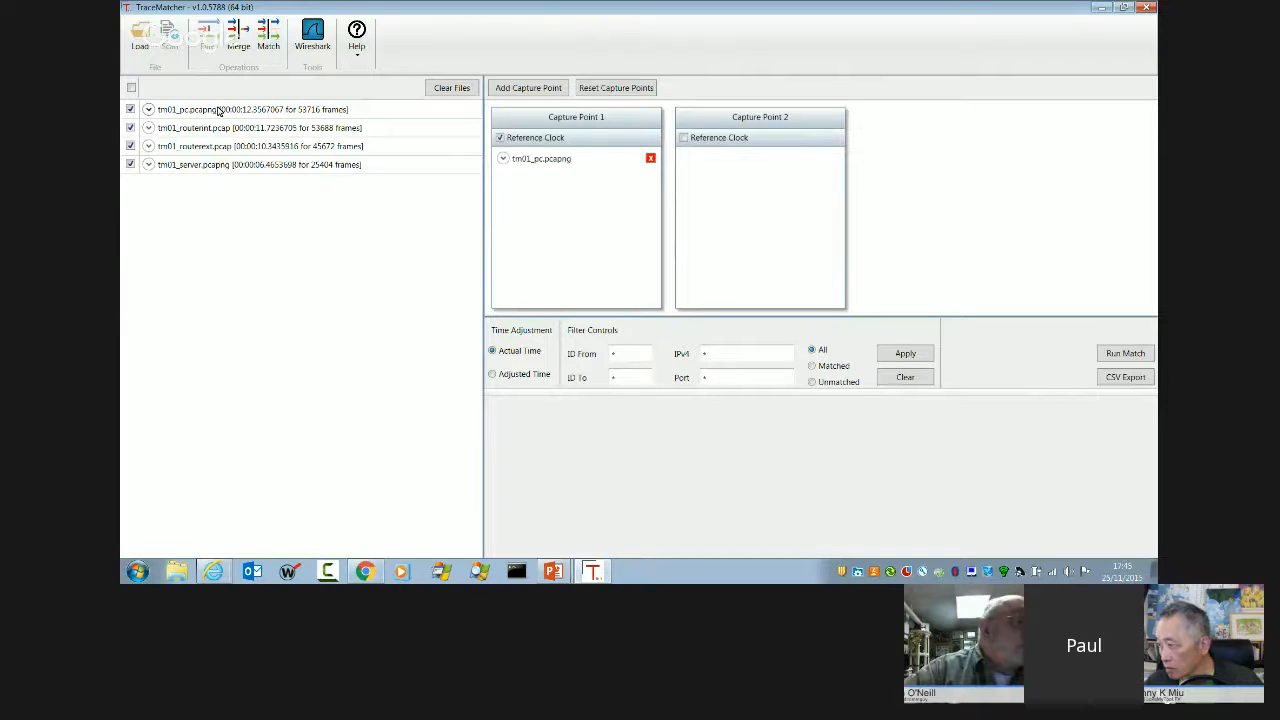
{"action": "left_click_drag", "start_coordinate": [715, 202], "coordinate": [714, 201]}
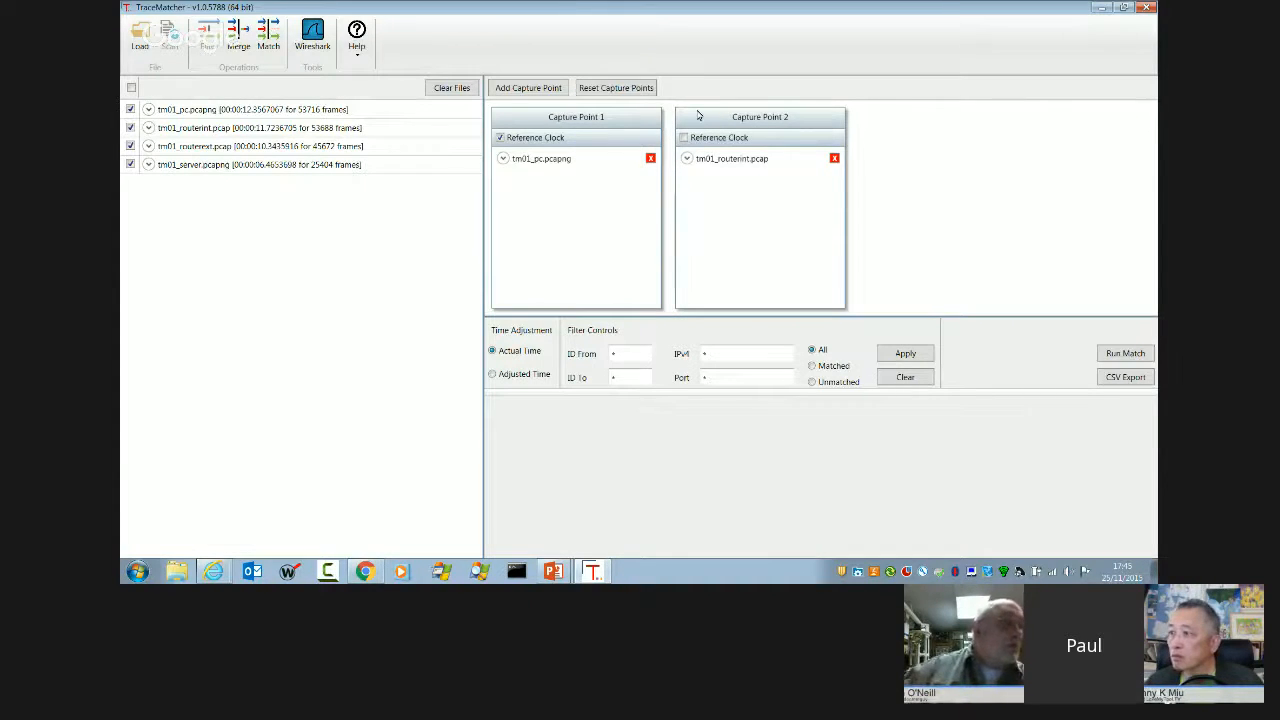
Add two more capture points and assign tm01_routerext.pcap to Capture Point 3 and tm01_server.pcapng to Capture Point 4.
{"action": "left_click", "coordinate": [537, 89]}
{"action": "left_click", "coordinate": [538, 90]}
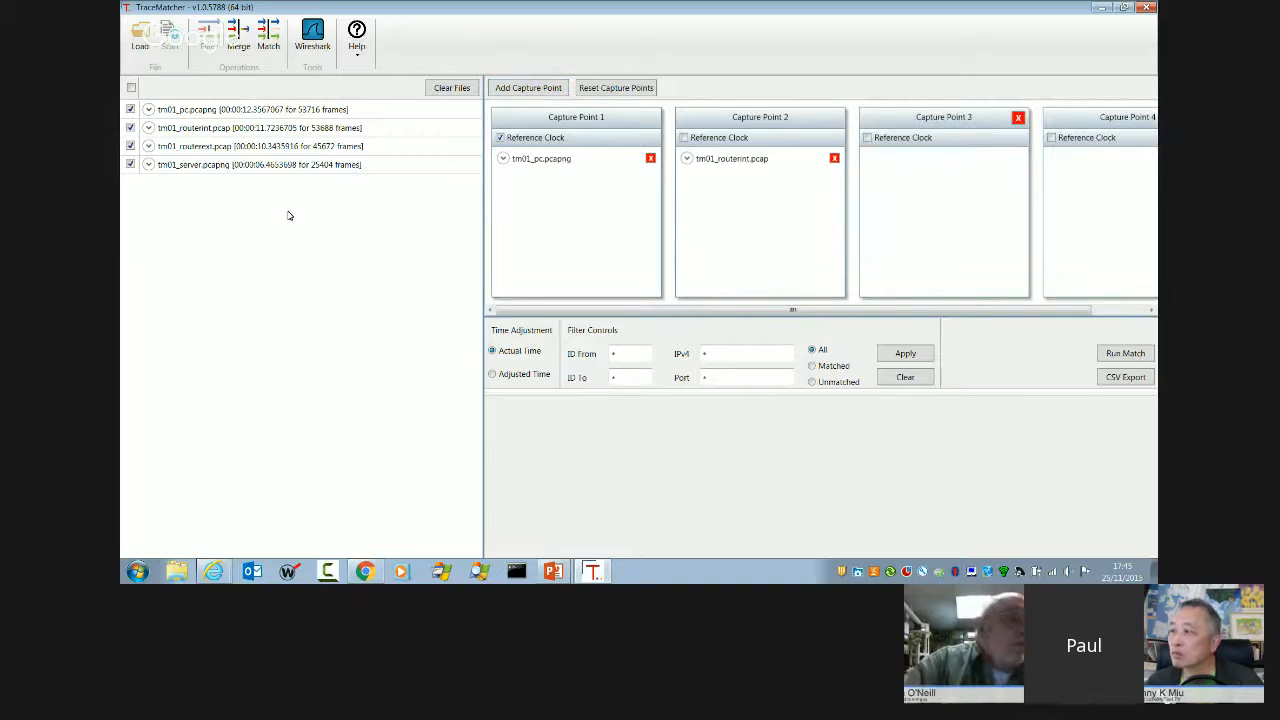
{"action": "left_click_drag", "start_coordinate": [205, 149], "coordinate": [966, 252]}
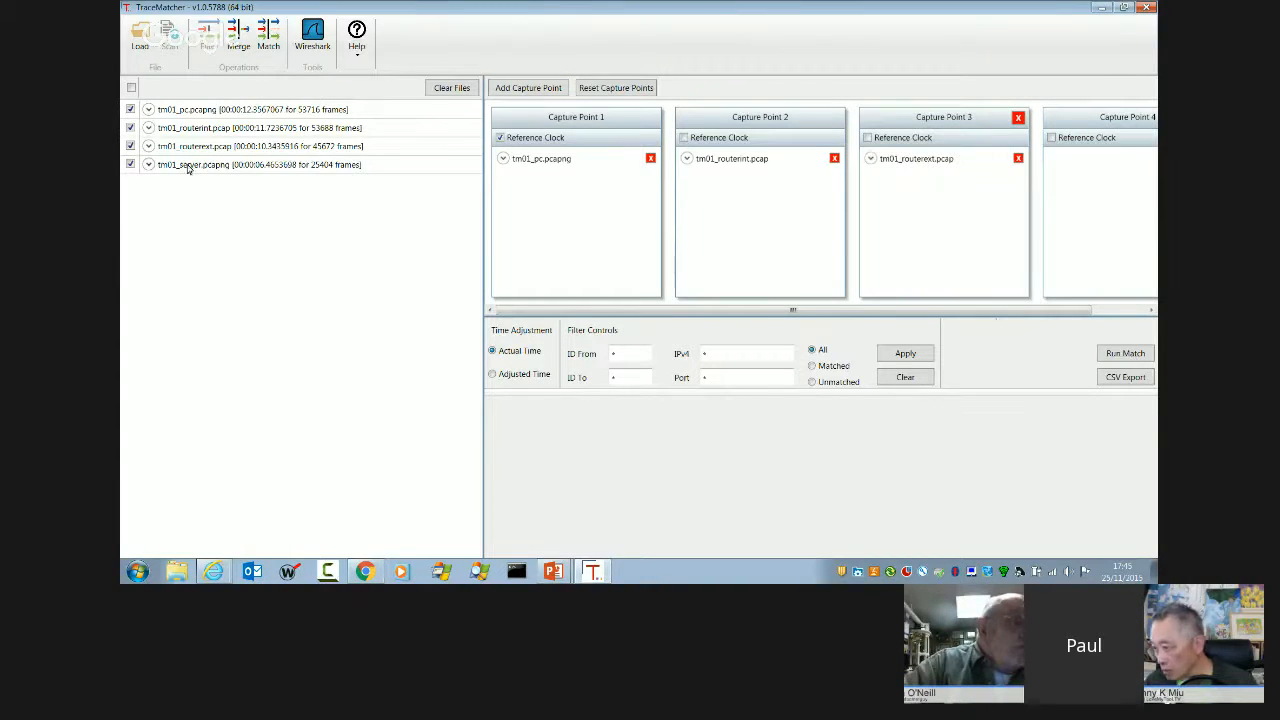
{"action": "left_click_drag", "start_coordinate": [737, 200], "coordinate": [1100, 234]}
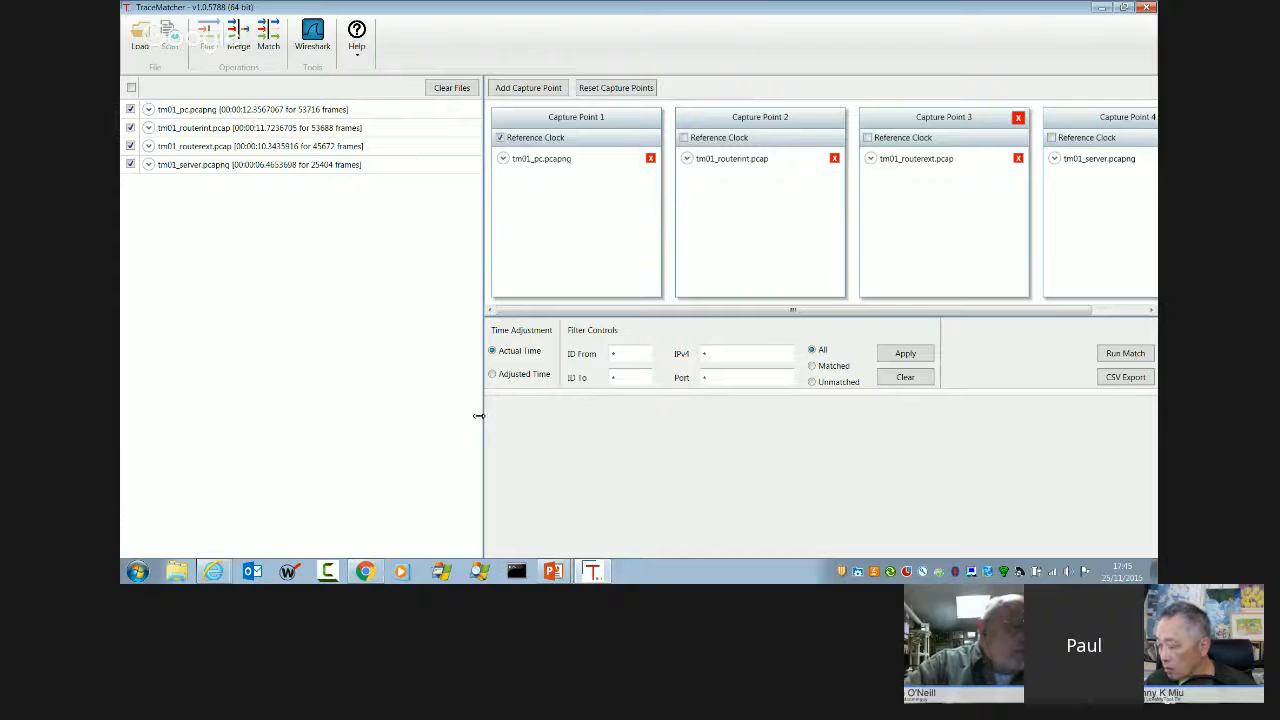
Make room for all four capture points and a taller results grid, and run the match.
{"action": "left_click_drag", "start_coordinate": [479, 415], "coordinate": [397, 405]}
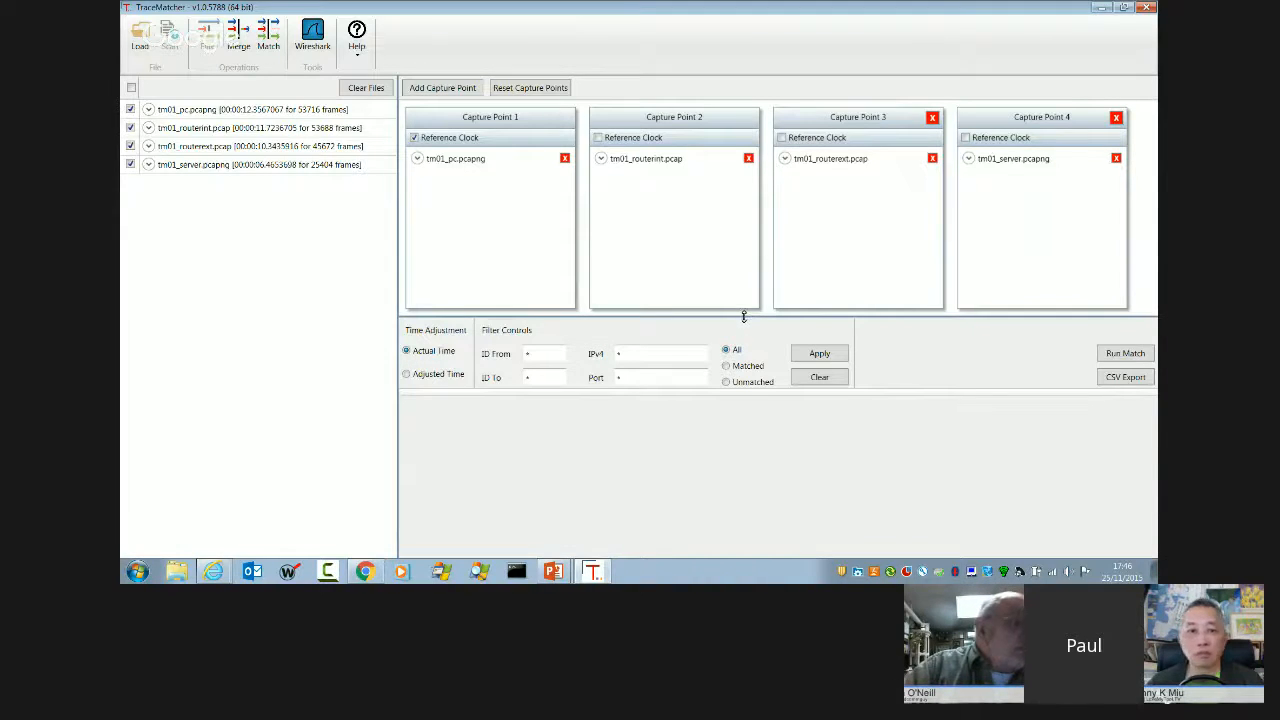
{"action": "left_click_drag", "start_coordinate": [743, 316], "coordinate": [741, 240]}
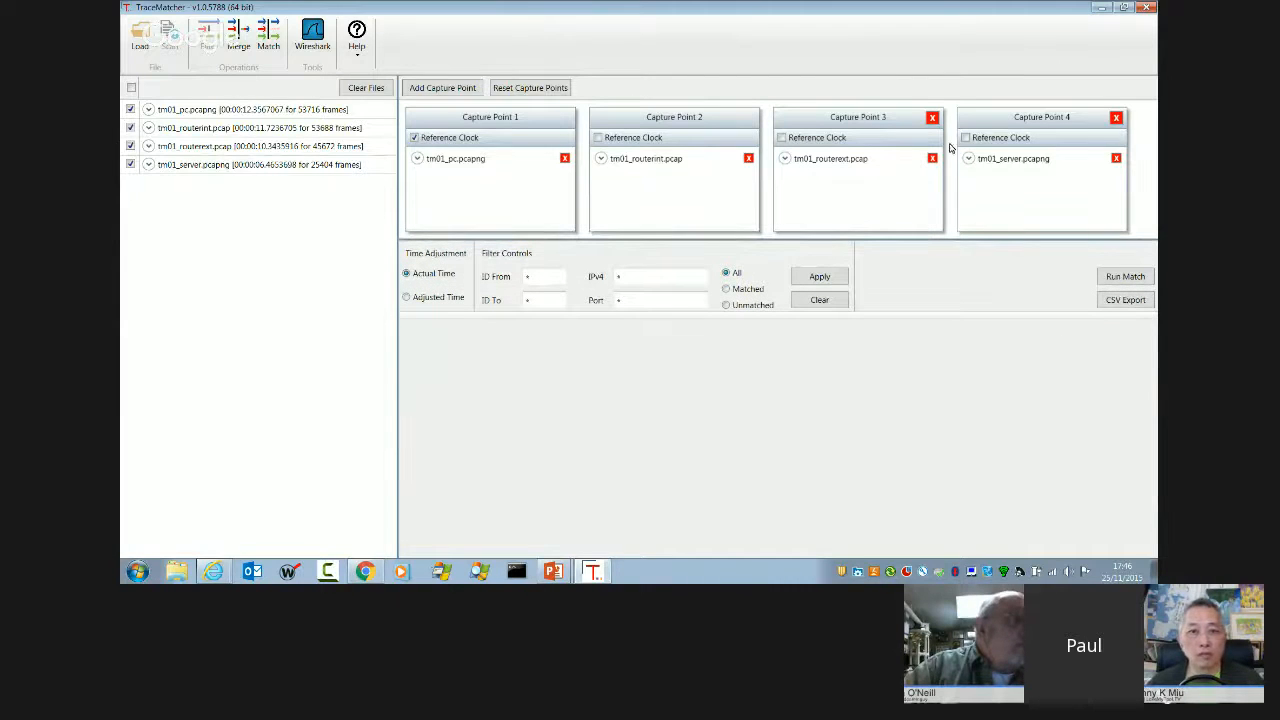
{"action": "left_click", "coordinate": [1125, 277]}
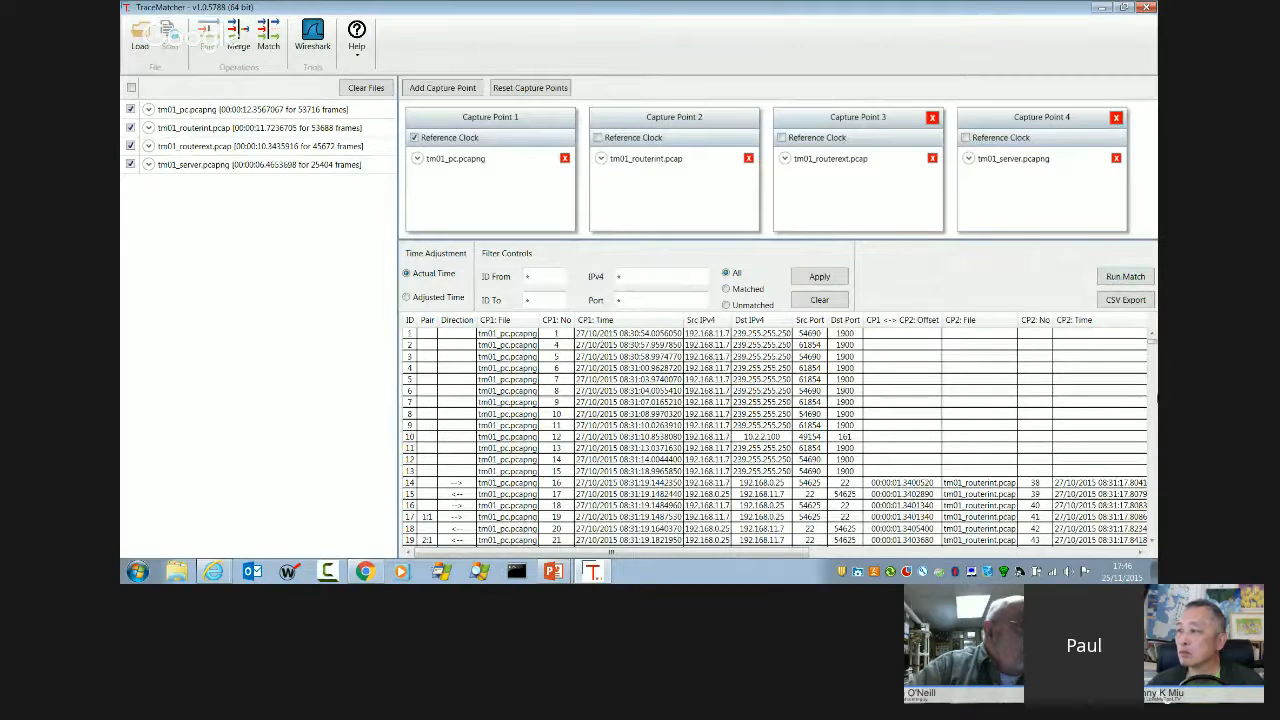
Examine the match grid around row 19520, comparing its offsets, times and packet numbers across the capture points.
{"action": "left_click_drag", "start_coordinate": [1152, 340], "coordinate": [1154, 407]}
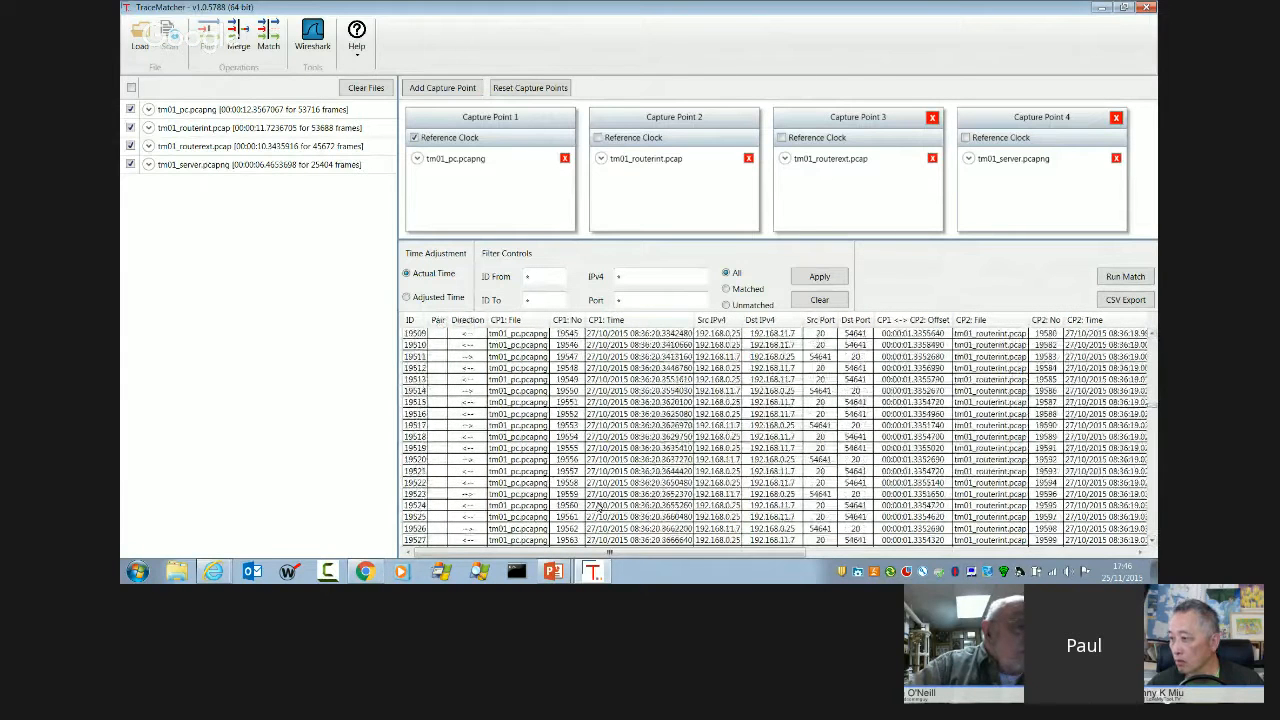
{"action": "left_click", "coordinate": [526, 459]}
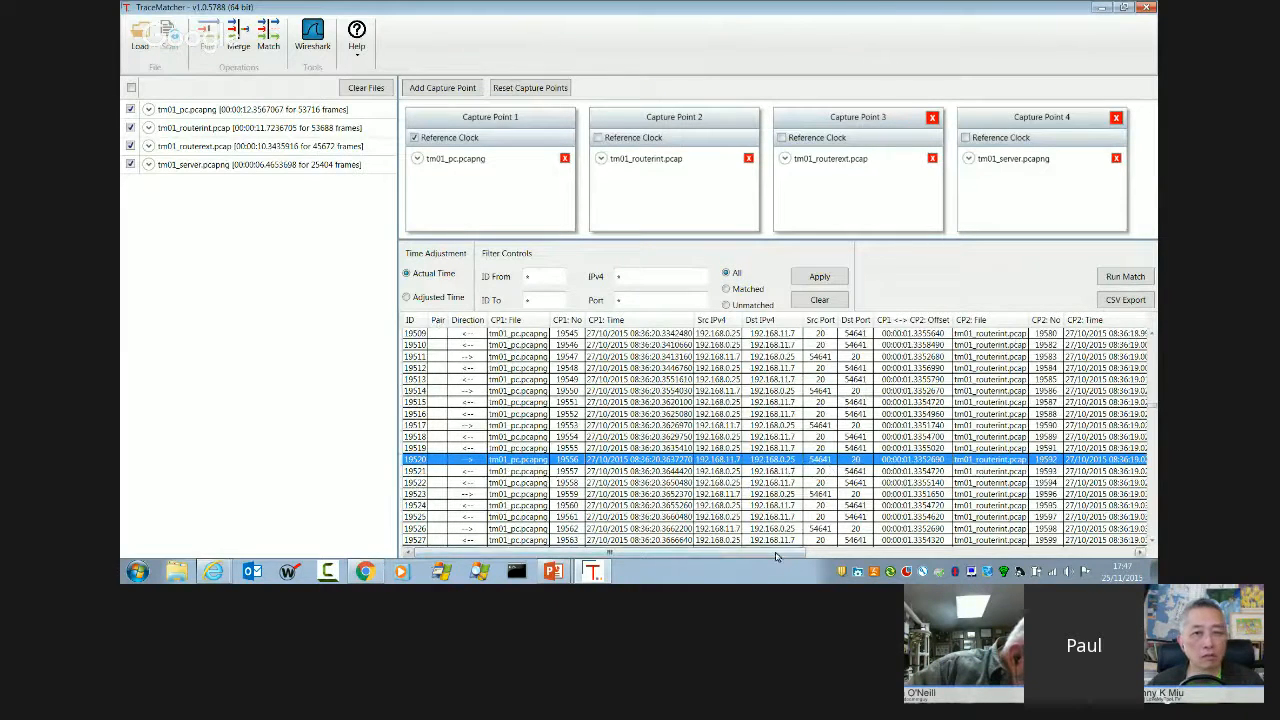
{"action": "left_click_drag", "start_coordinate": [775, 551], "coordinate": [904, 553]}
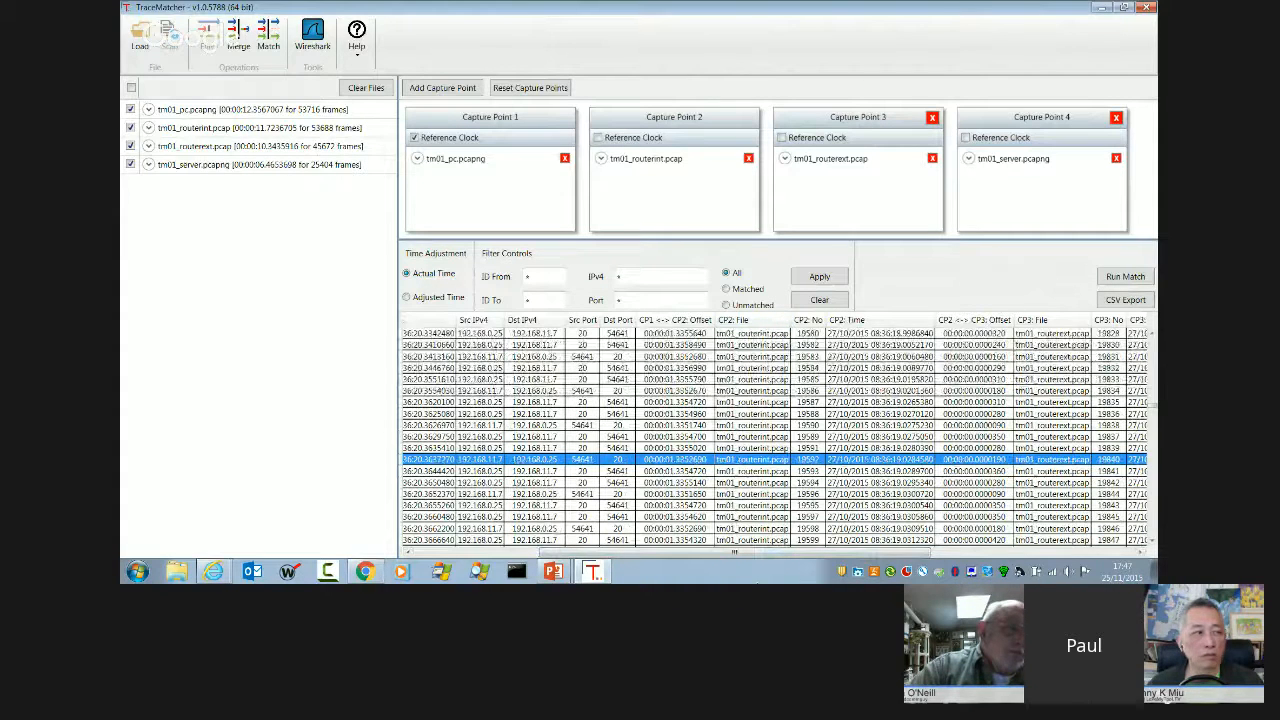
{"action": "left_click_drag", "start_coordinate": [684, 553], "coordinate": [540, 554]}
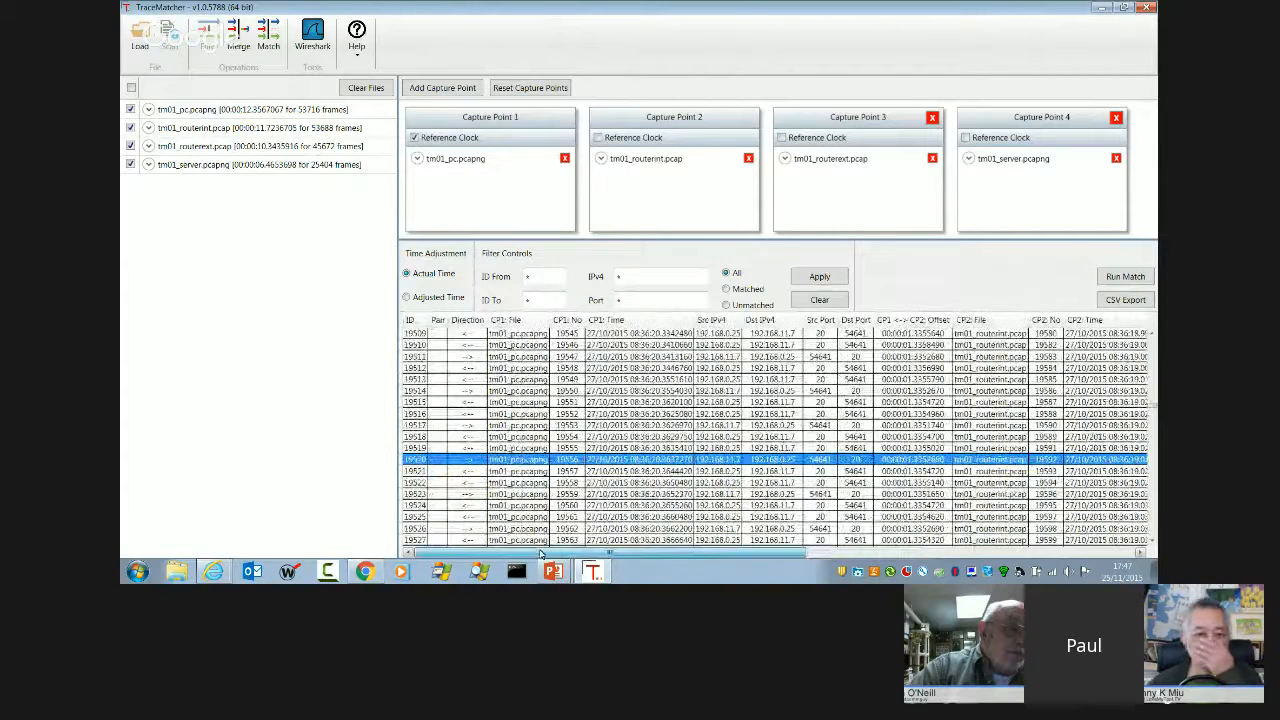
Hide the CP1: File and Pair columns in the match results grid.
{"action": "right_click", "coordinate": [519, 322]}
{"action": "mouse_move", "coordinate": [576, 330]}
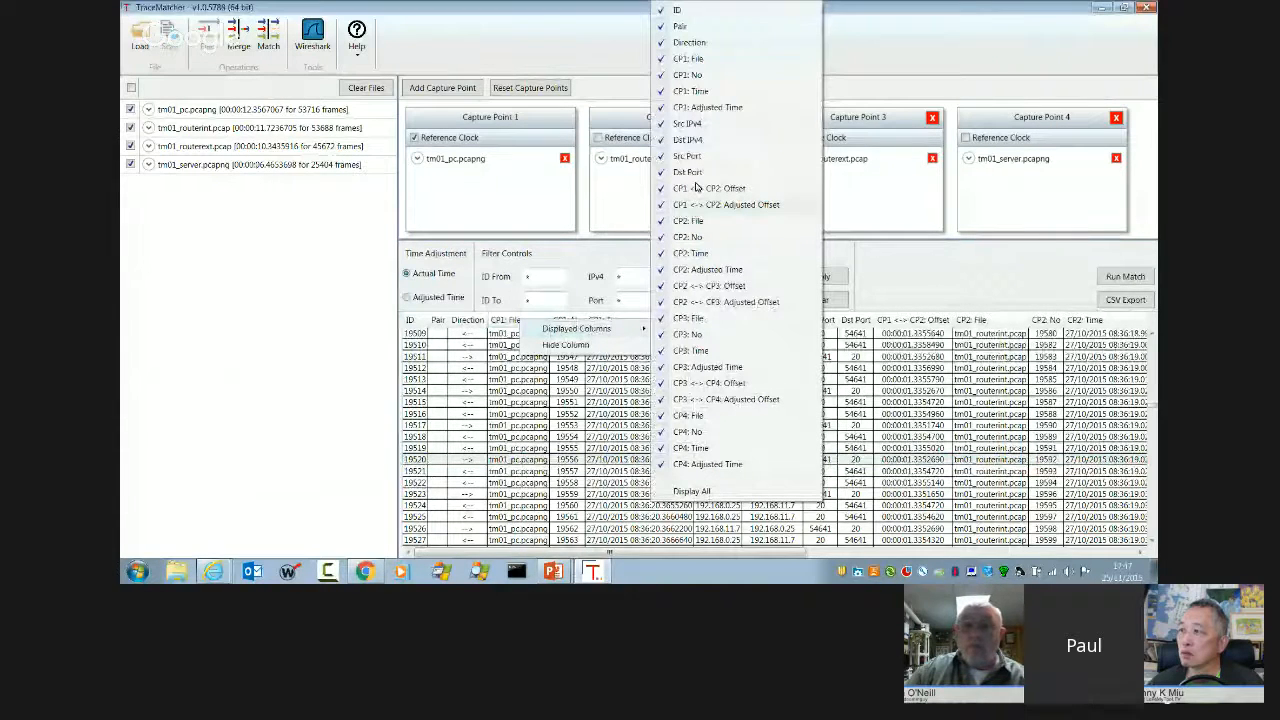
{"action": "left_click", "coordinate": [668, 58]}
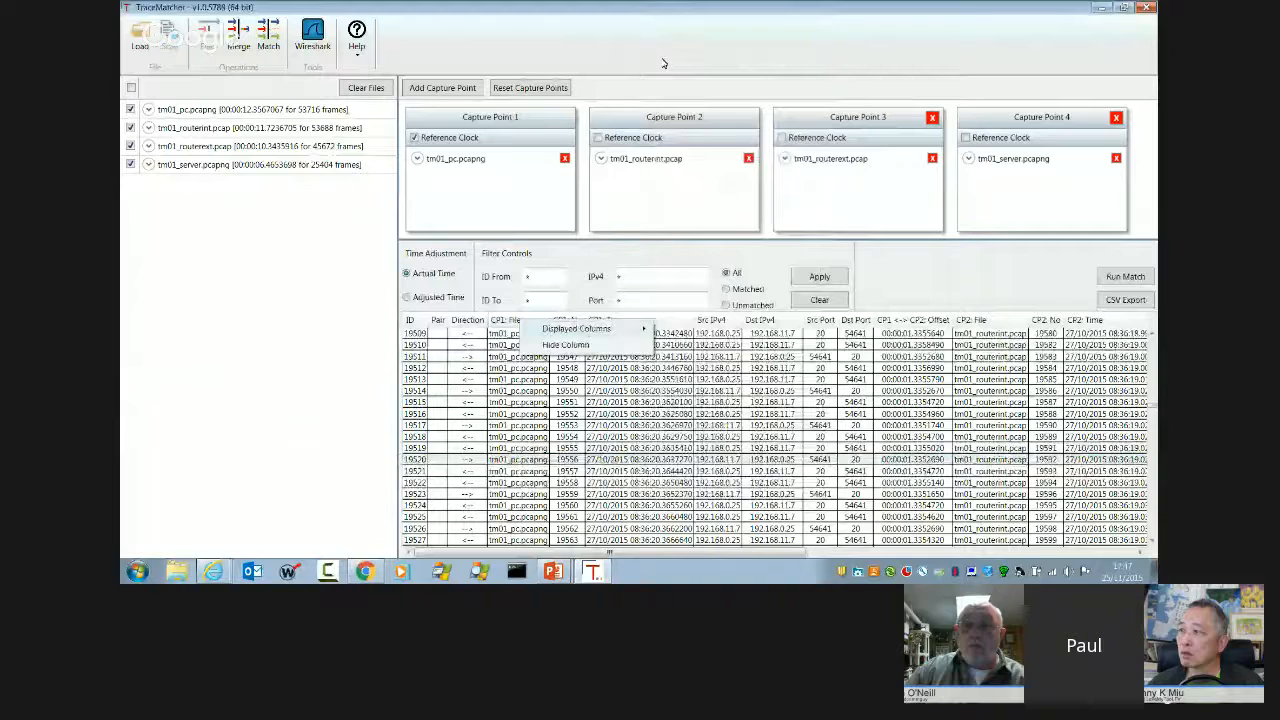
{"action": "right_click", "coordinate": [465, 325]}
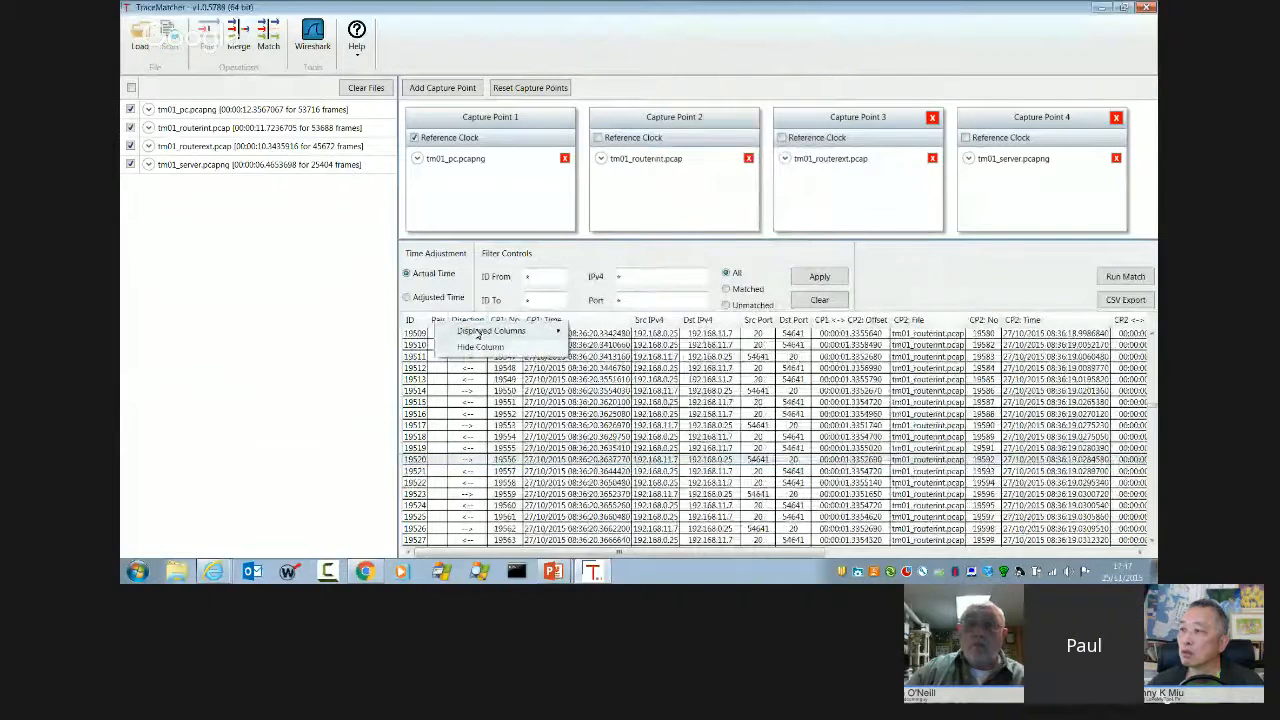
{"action": "mouse_move", "coordinate": [478, 334]}
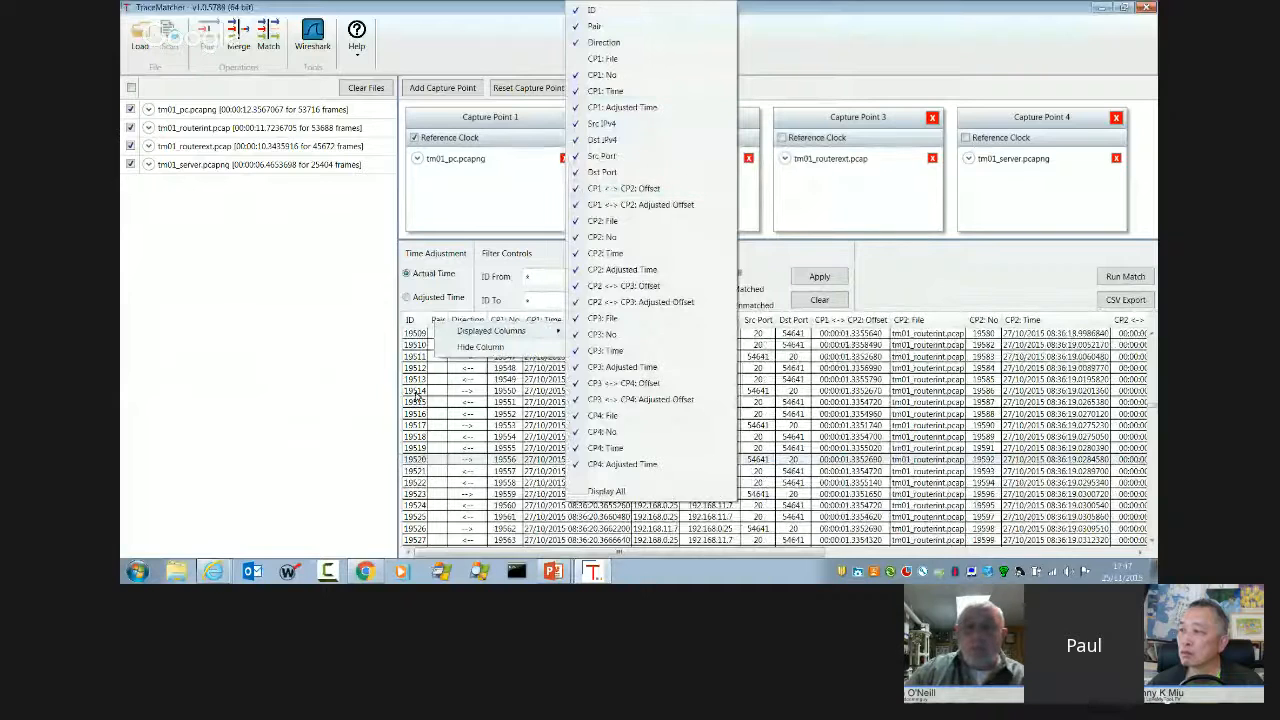
{"action": "left_click", "coordinate": [481, 347]}
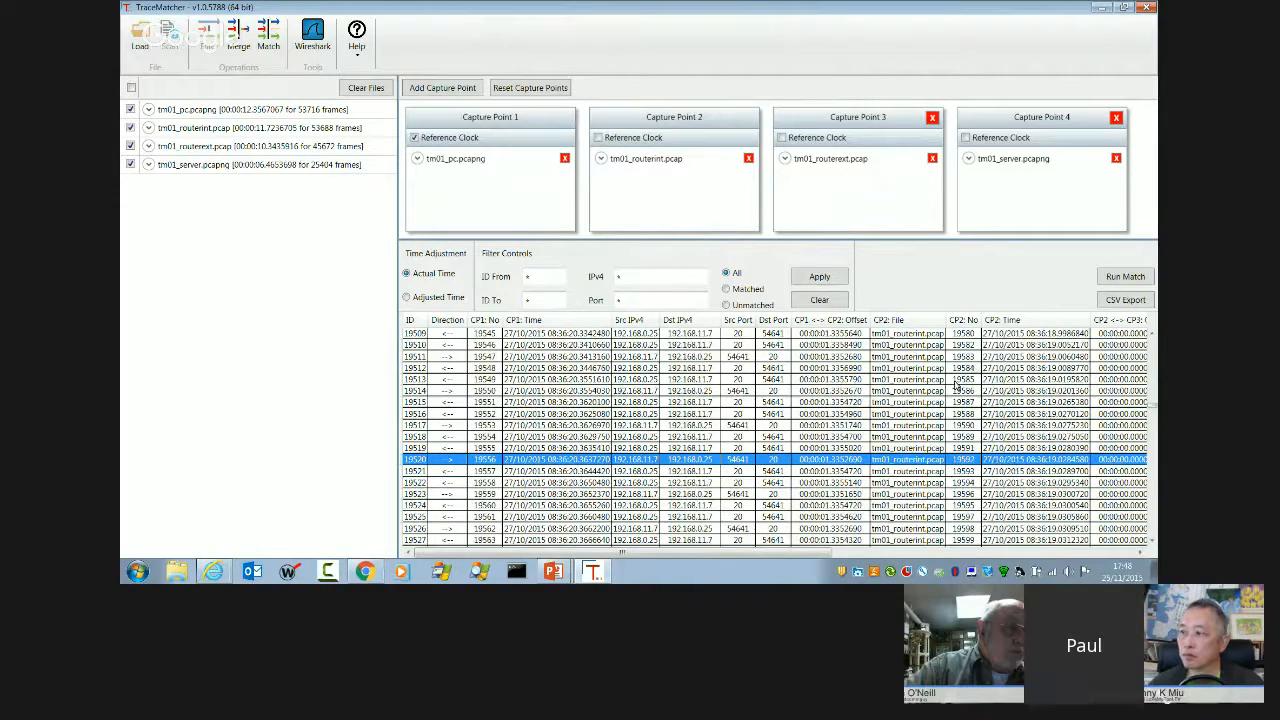
Show adjusted times in the results and hide the adjusted offset columns for CP1 <-> CP2 and CP2 <-> CP3.
{"action": "left_click", "coordinate": [406, 298]}
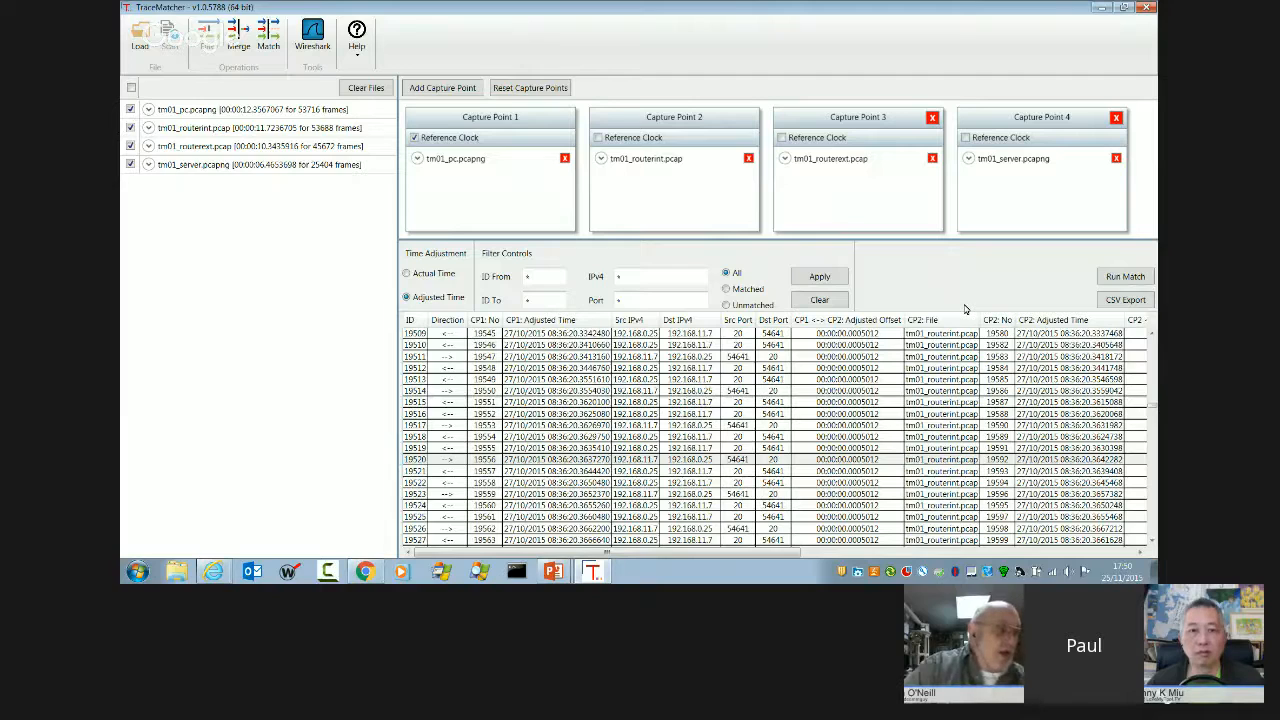
{"action": "right_click", "coordinate": [867, 325]}
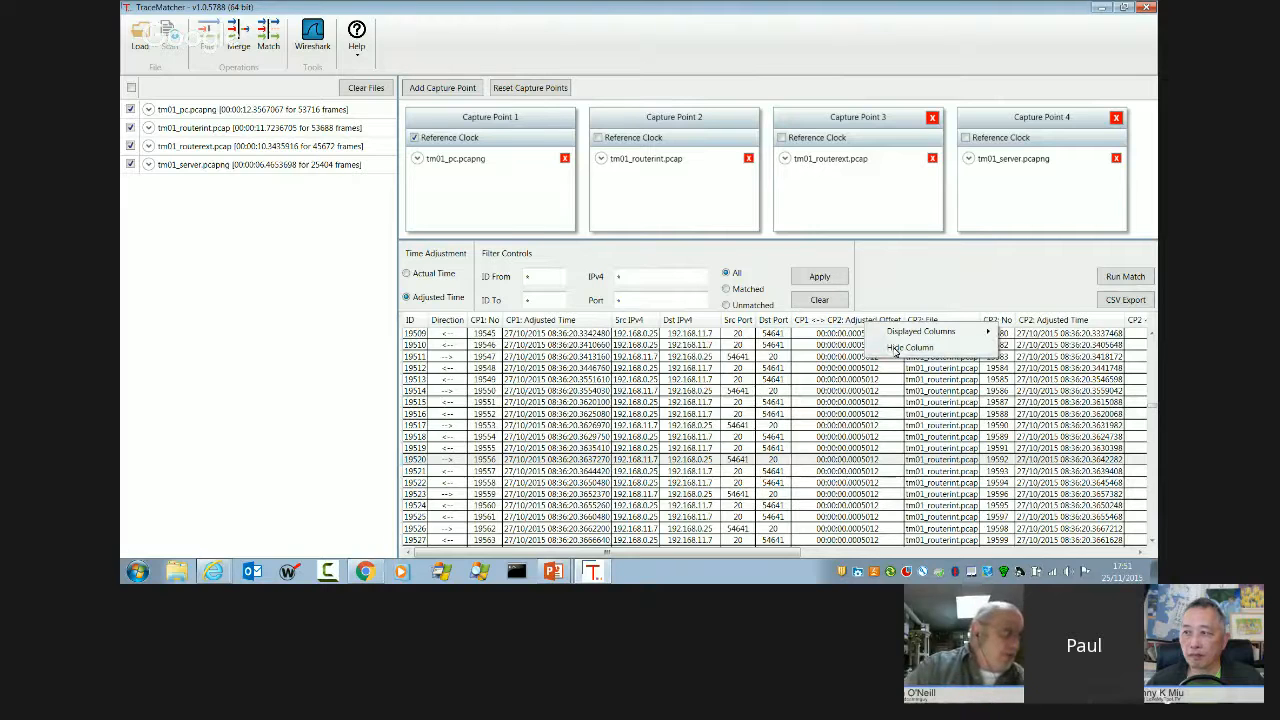
{"action": "left_click", "coordinate": [895, 348]}
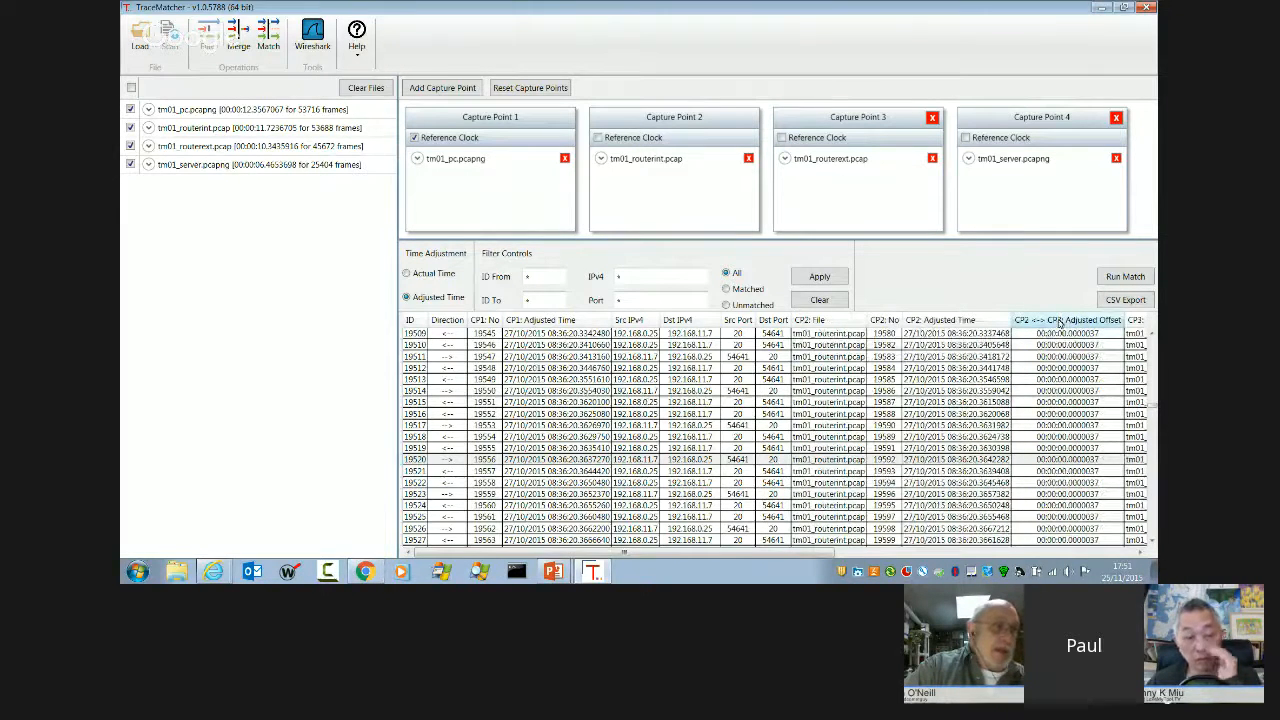
{"action": "right_click", "coordinate": [922, 322]}
{"action": "left_click", "coordinate": [993, 350]}
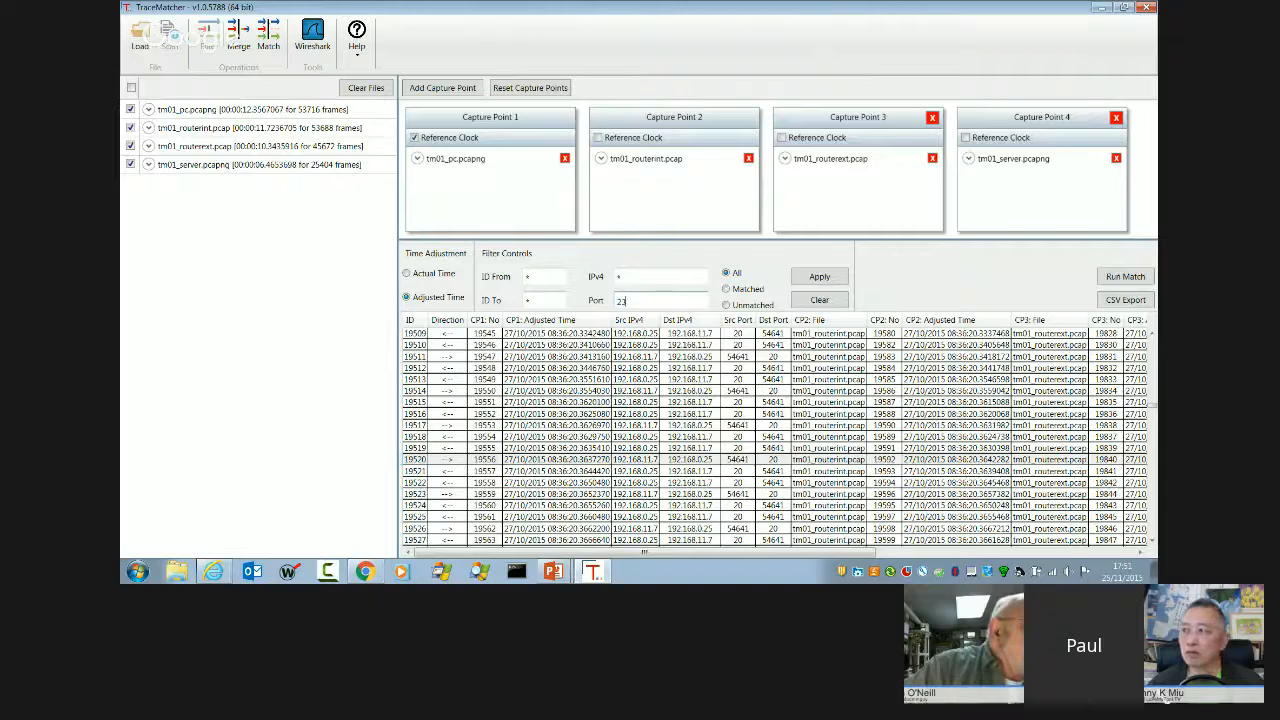
Filter the match results by port, trying 23 first and settling on 22.
{"action": "left_click", "coordinate": [816, 280]}
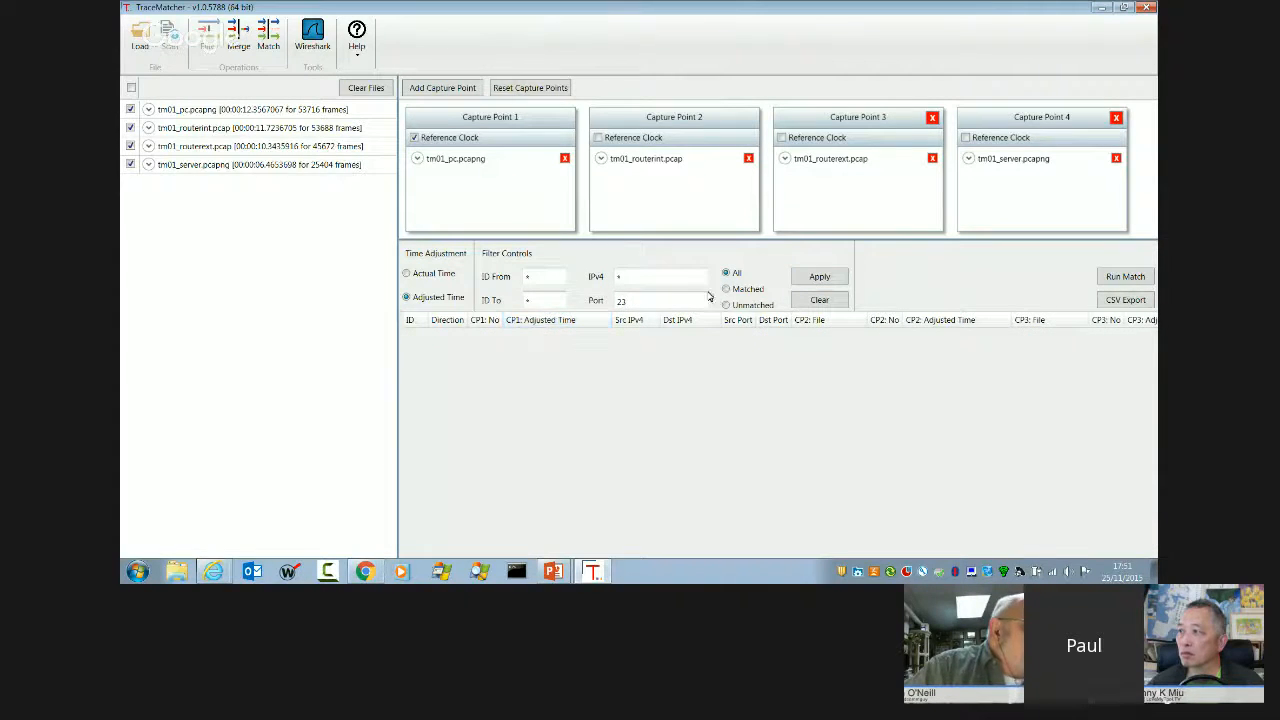
{"action": "left_click_drag", "start_coordinate": [660, 301], "coordinate": [600, 307]}
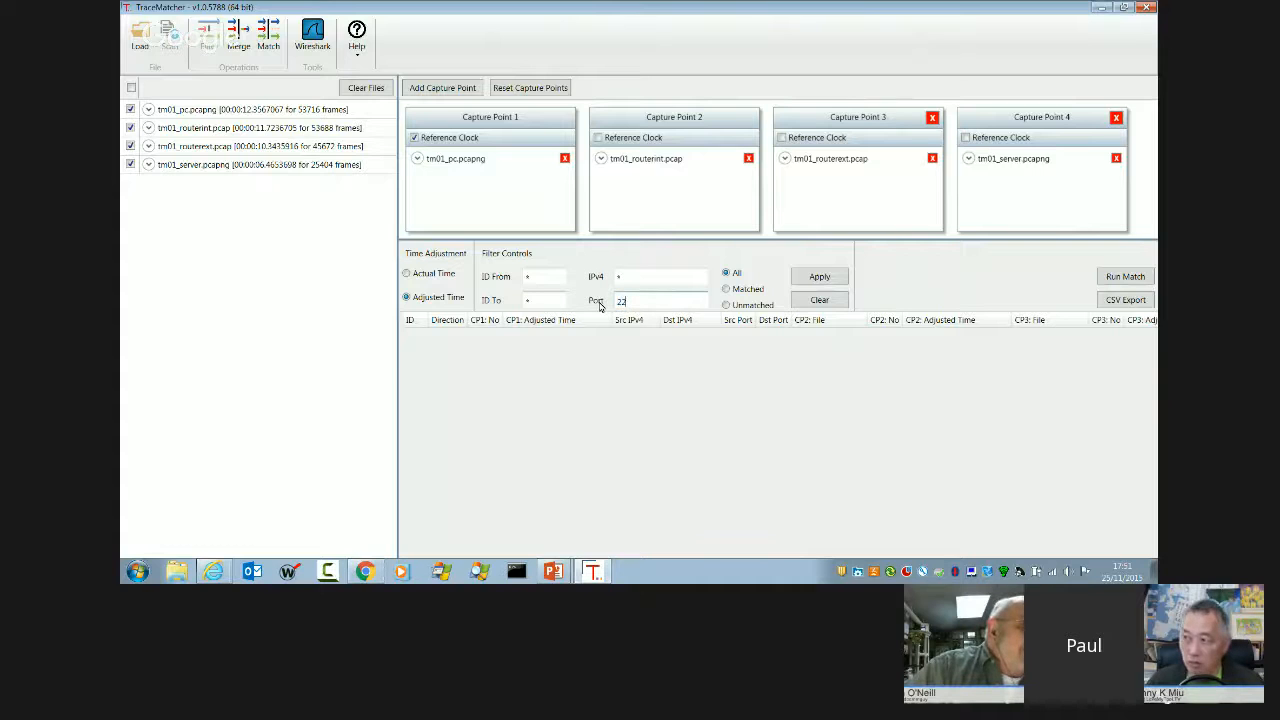
{"action": "left_click", "coordinate": [818, 283]}
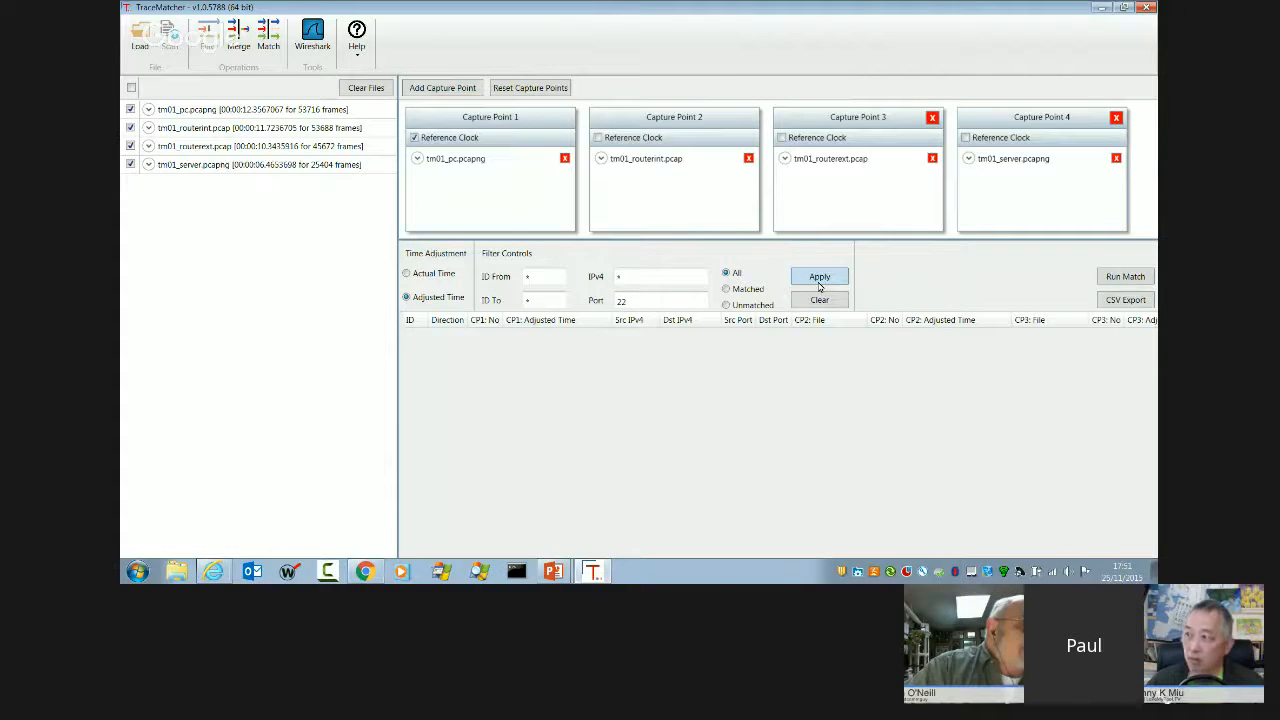
{"action": "left_click", "coordinate": [818, 286]}
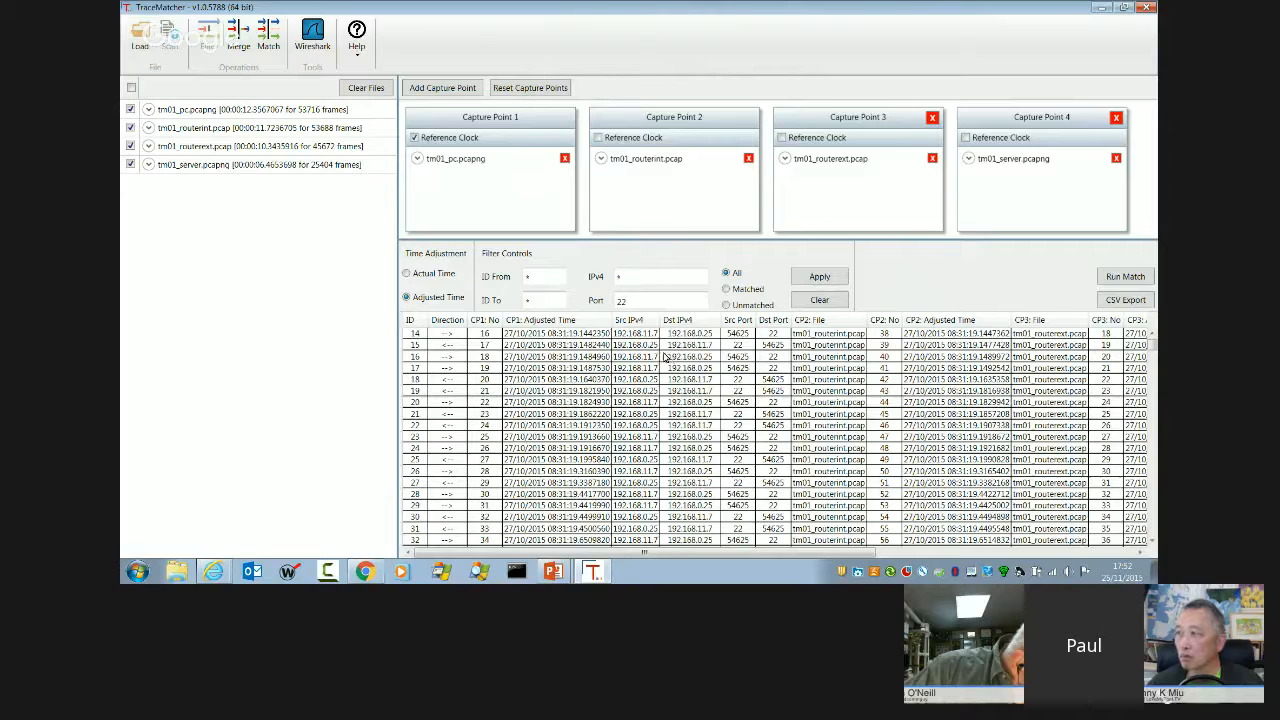
Narrow the port 22 results to IDs from 15 to 32.
{"action": "right_click", "coordinate": [533, 281]}
{"action": "left_click", "coordinate": [546, 278]}
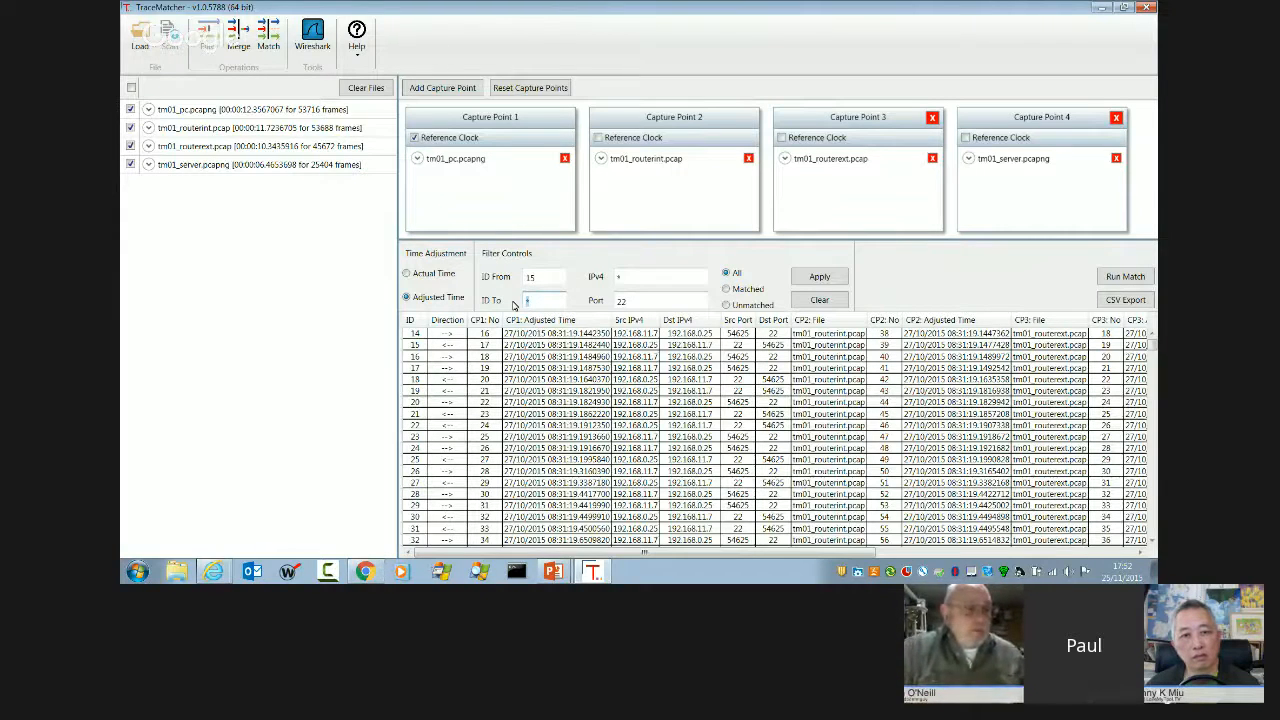
{"action": "left_click", "coordinate": [820, 279]}
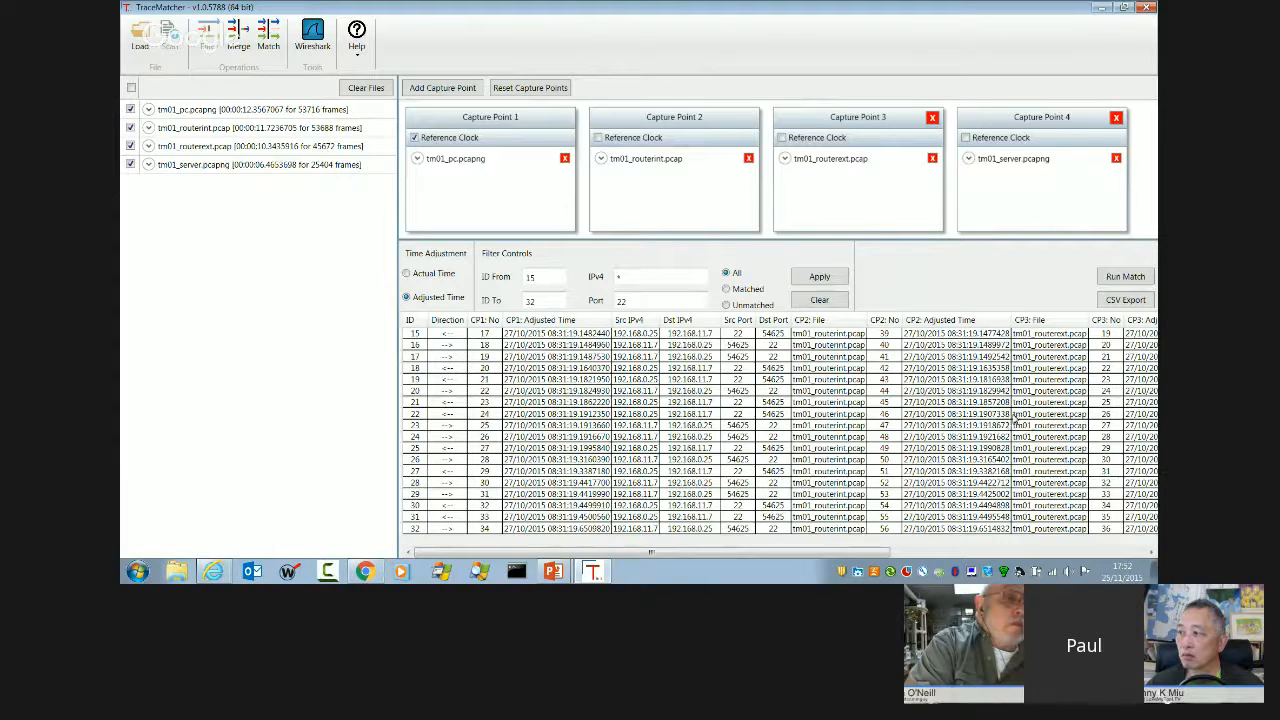
Export the filtered match results to MatchResult.csv in the TraceMatcherData folder, replacing the existing file.
{"action": "left_click", "coordinate": [1128, 300]}
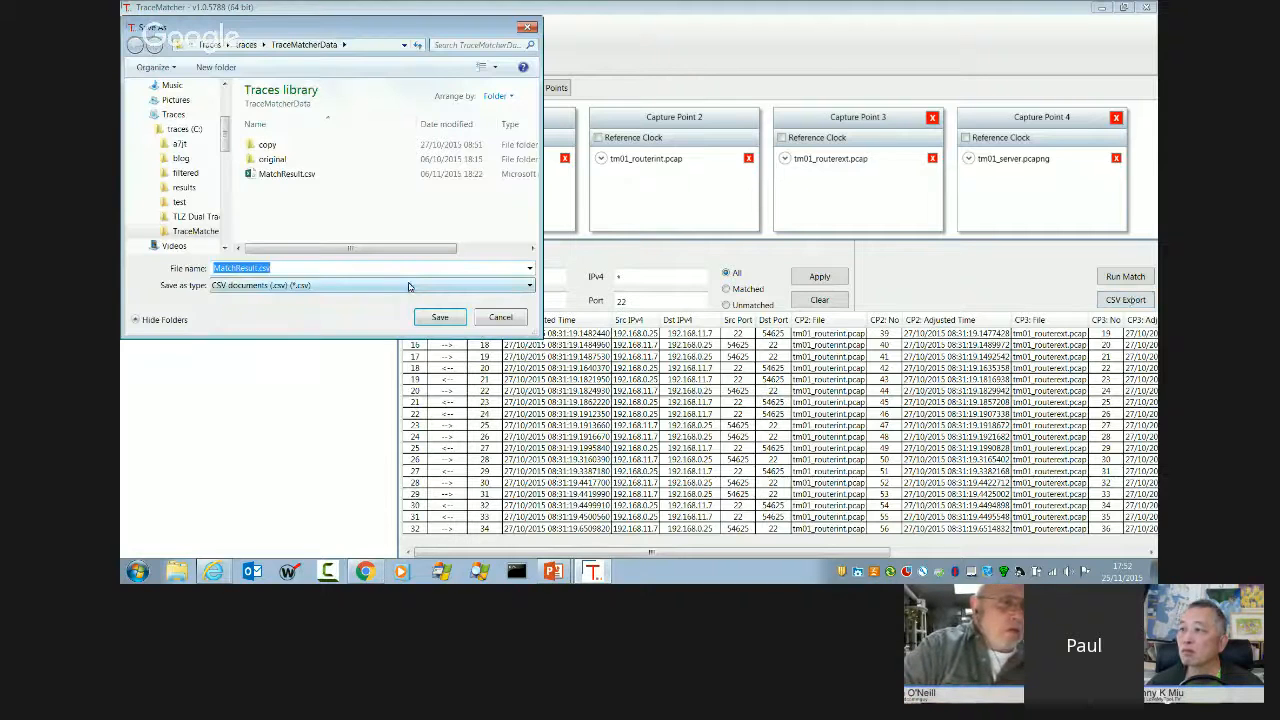
{"action": "left_click", "coordinate": [440, 317]}
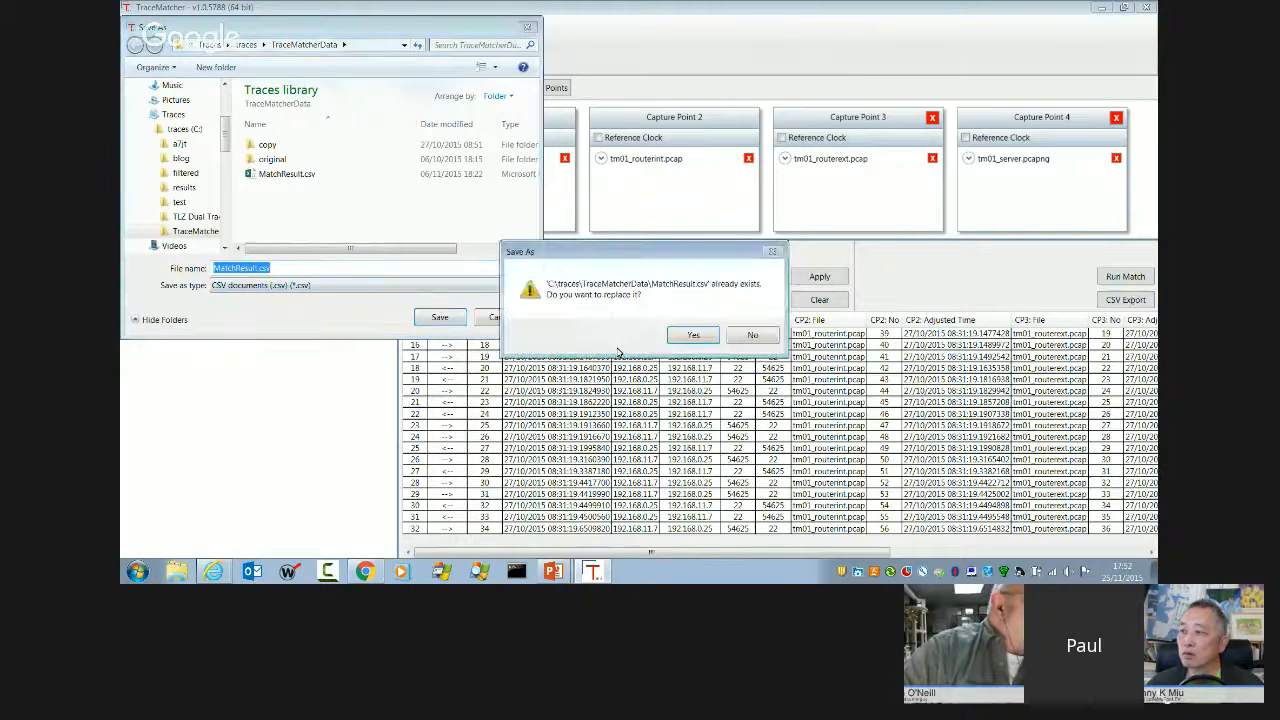
{"action": "left_click", "coordinate": [690, 335]}
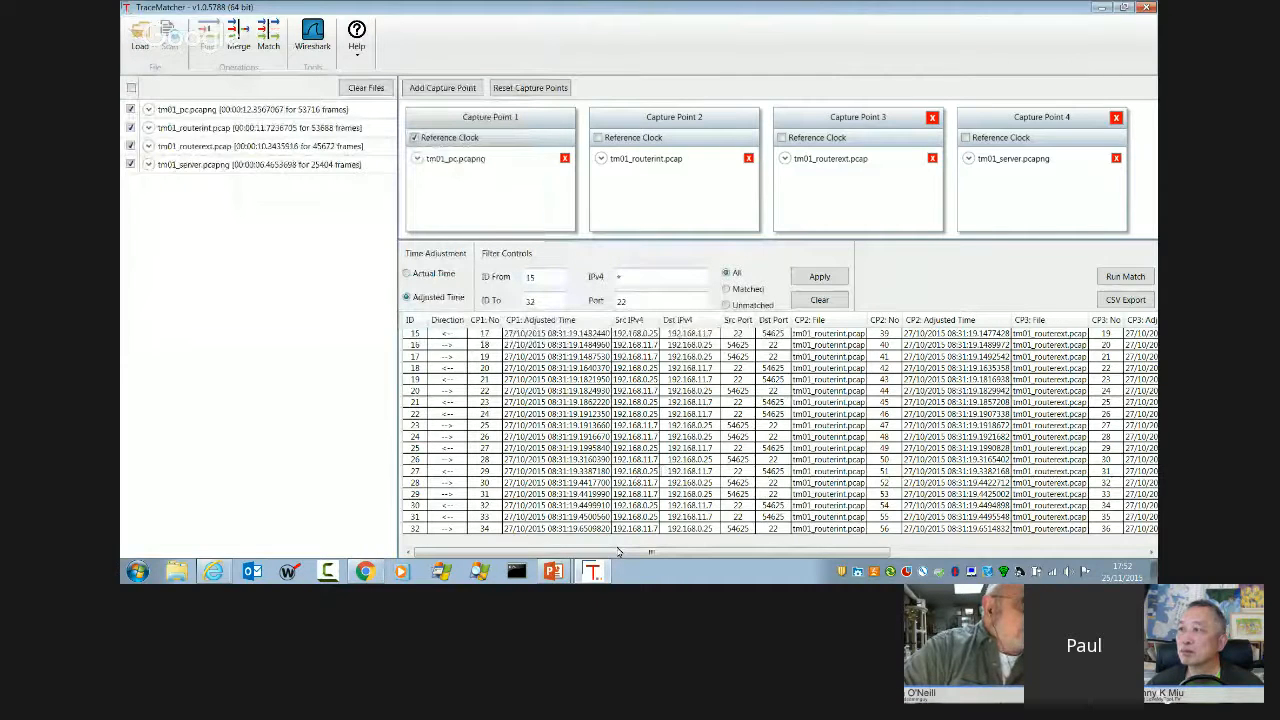
Review the filtered rows across to the Capture Point 4 columns, and clear all filters.
{"action": "left_click_drag", "start_coordinate": [618, 552], "coordinate": [760, 553]}
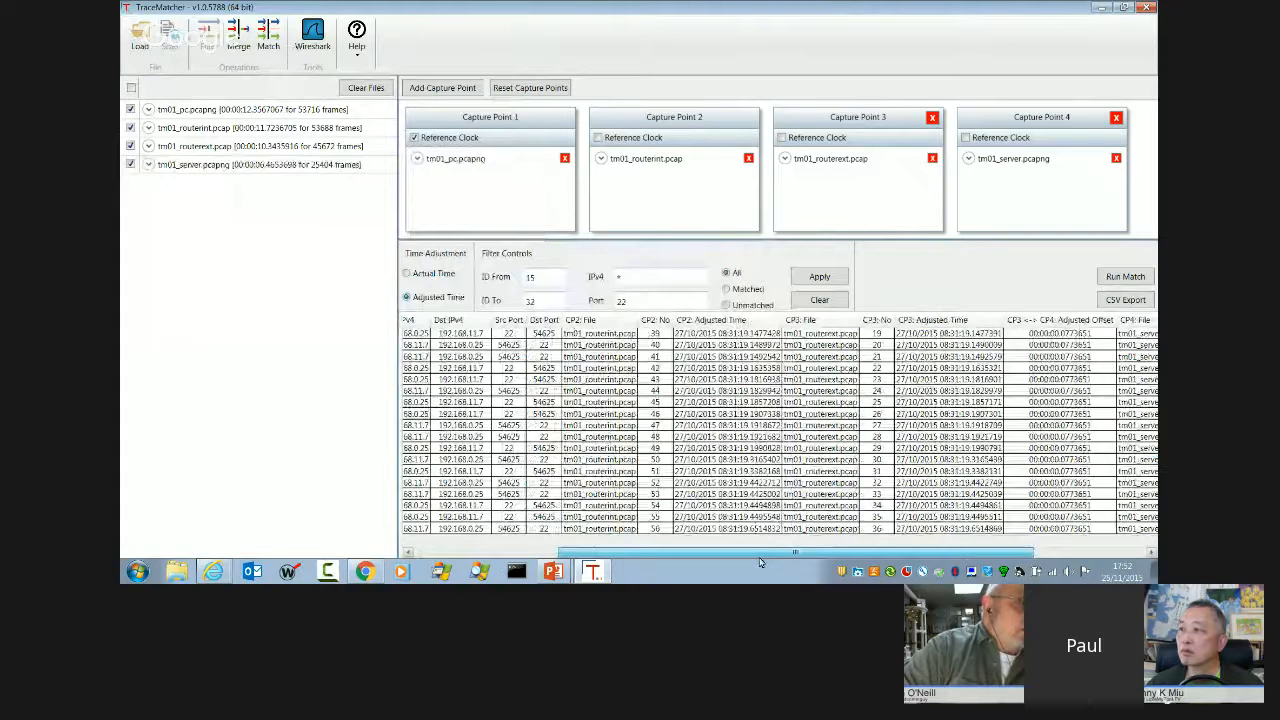
{"action": "left_click_drag", "start_coordinate": [760, 563], "coordinate": [880, 555]}
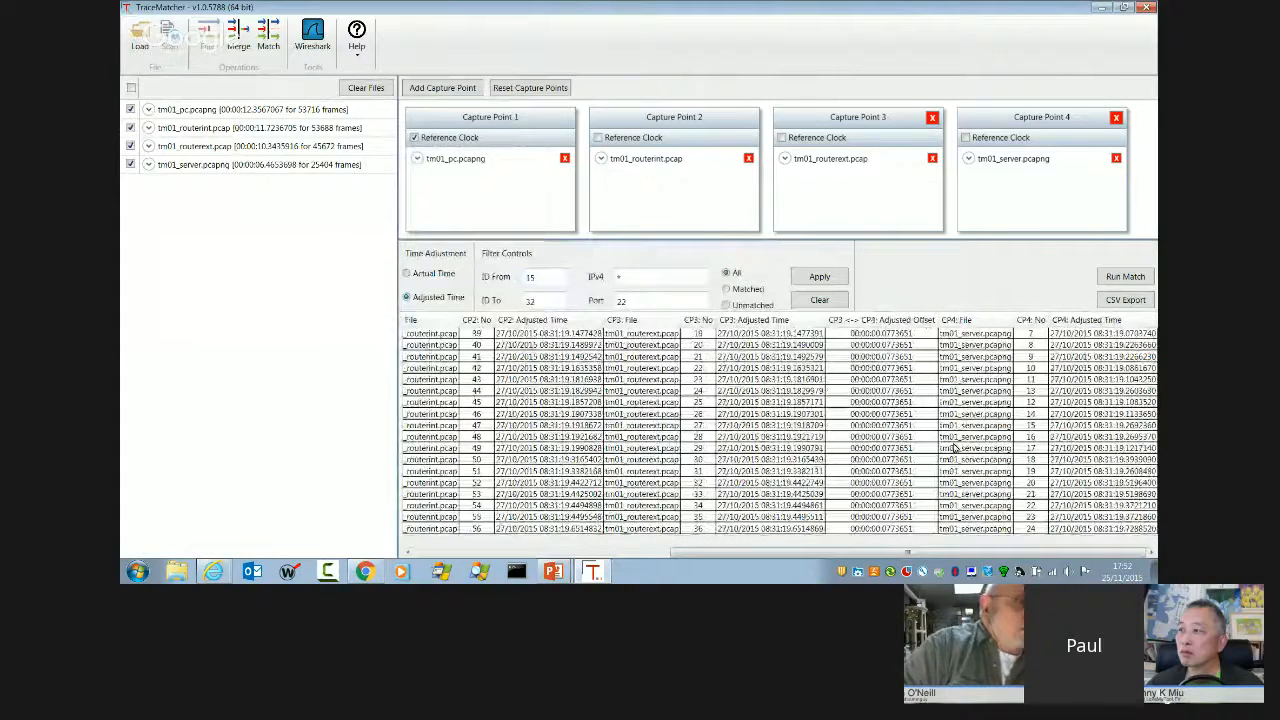
{"action": "left_click", "coordinate": [822, 300]}
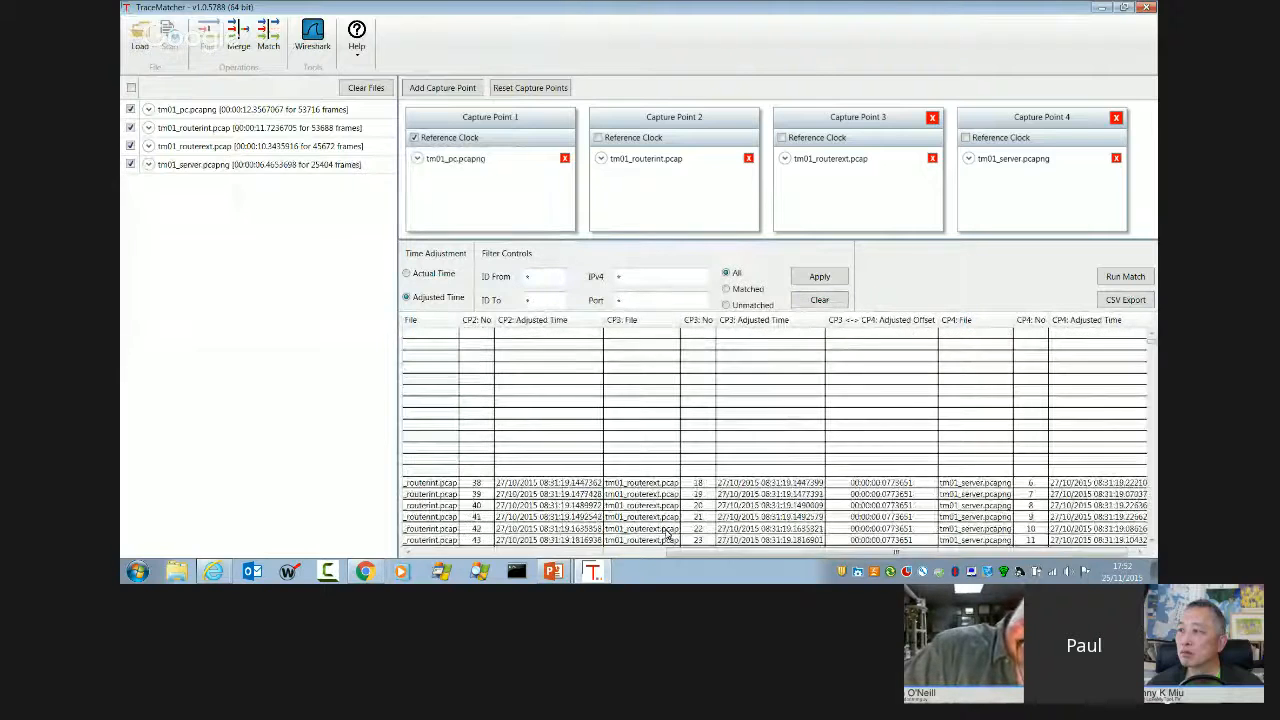
Examine the unfiltered grid for matched and unmatched packets across all four capture points, highlighting the row of CP1 packet 36.
{"action": "left_click", "coordinate": [598, 551]}
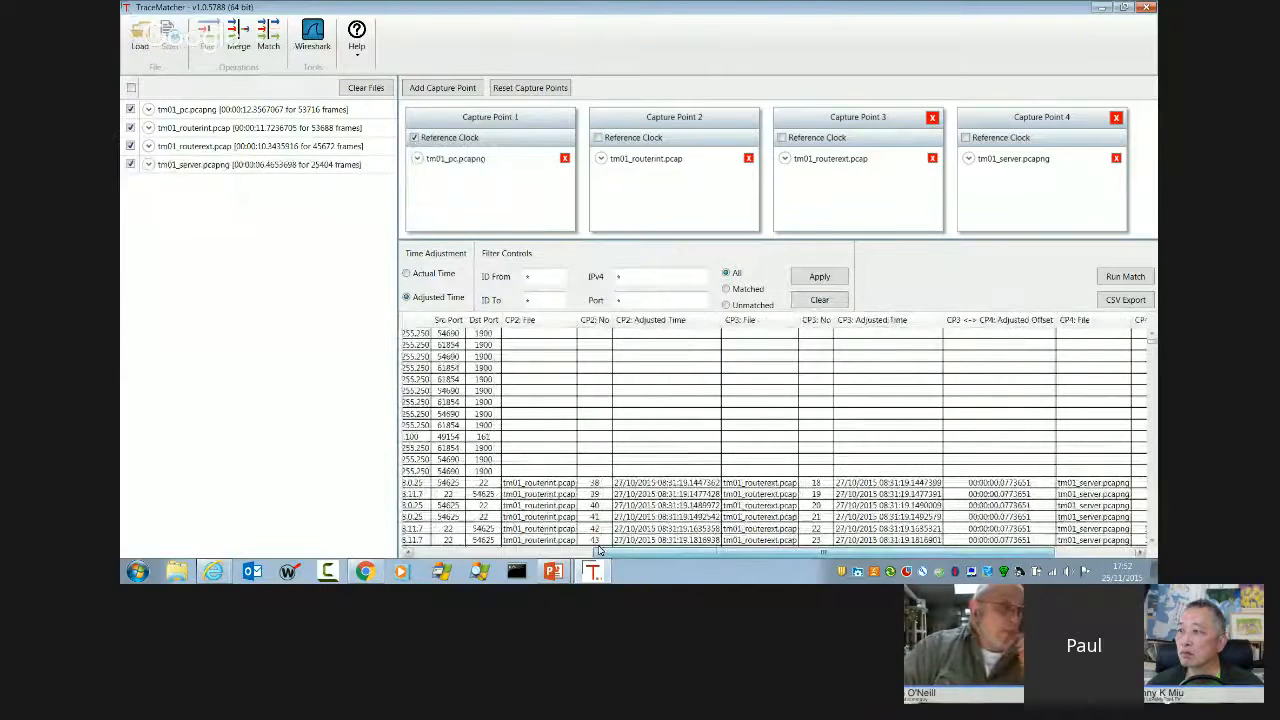
{"action": "left_click", "coordinate": [598, 551]}
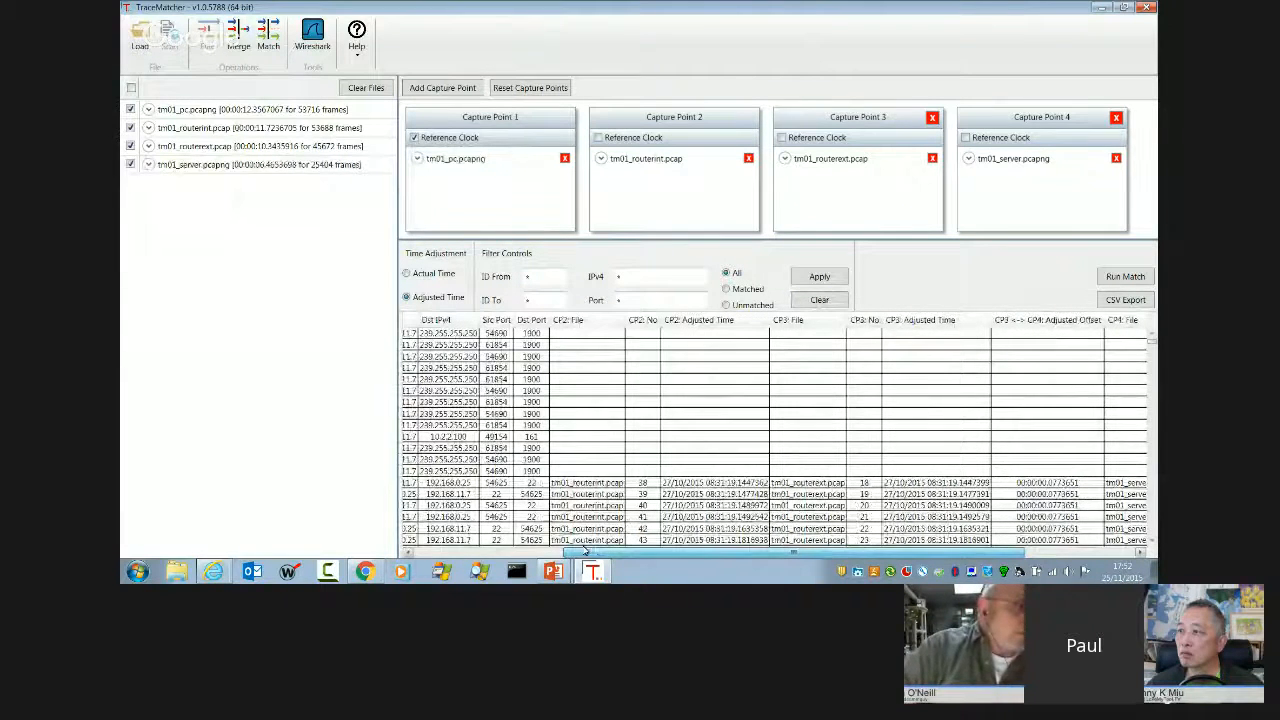
{"action": "left_click", "coordinate": [567, 553]}
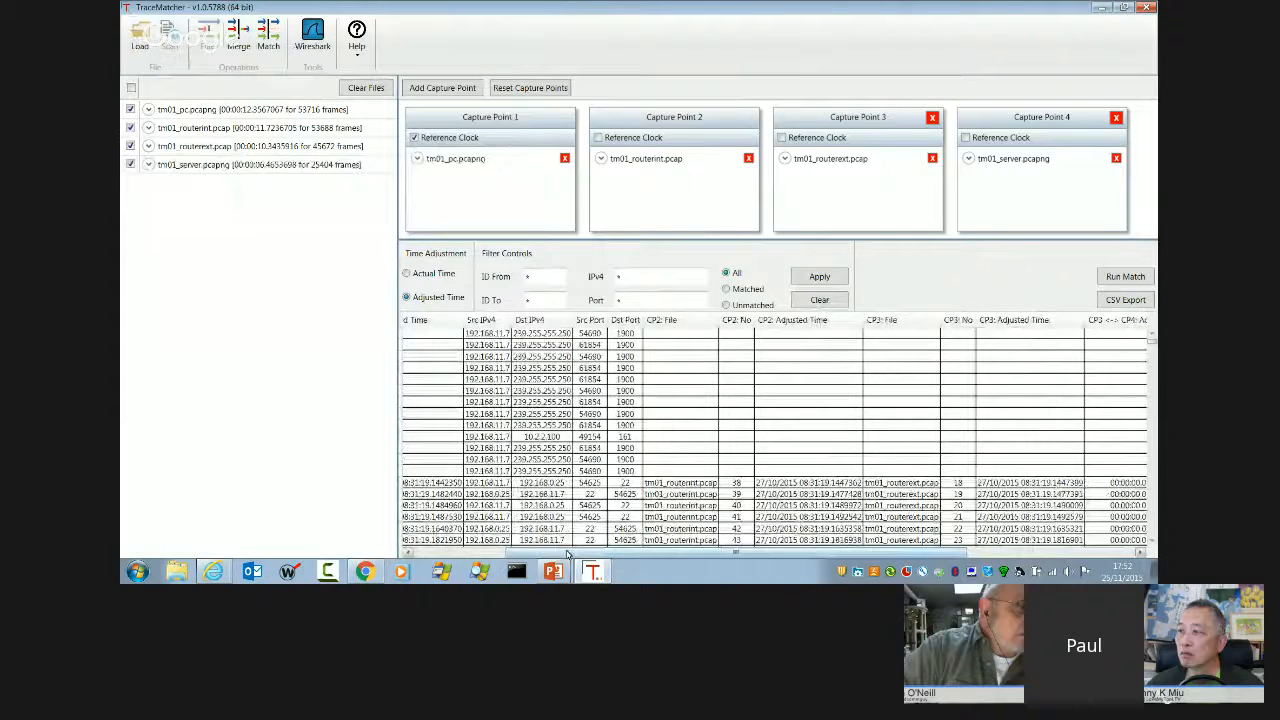
{"action": "left_click", "coordinate": [567, 553]}
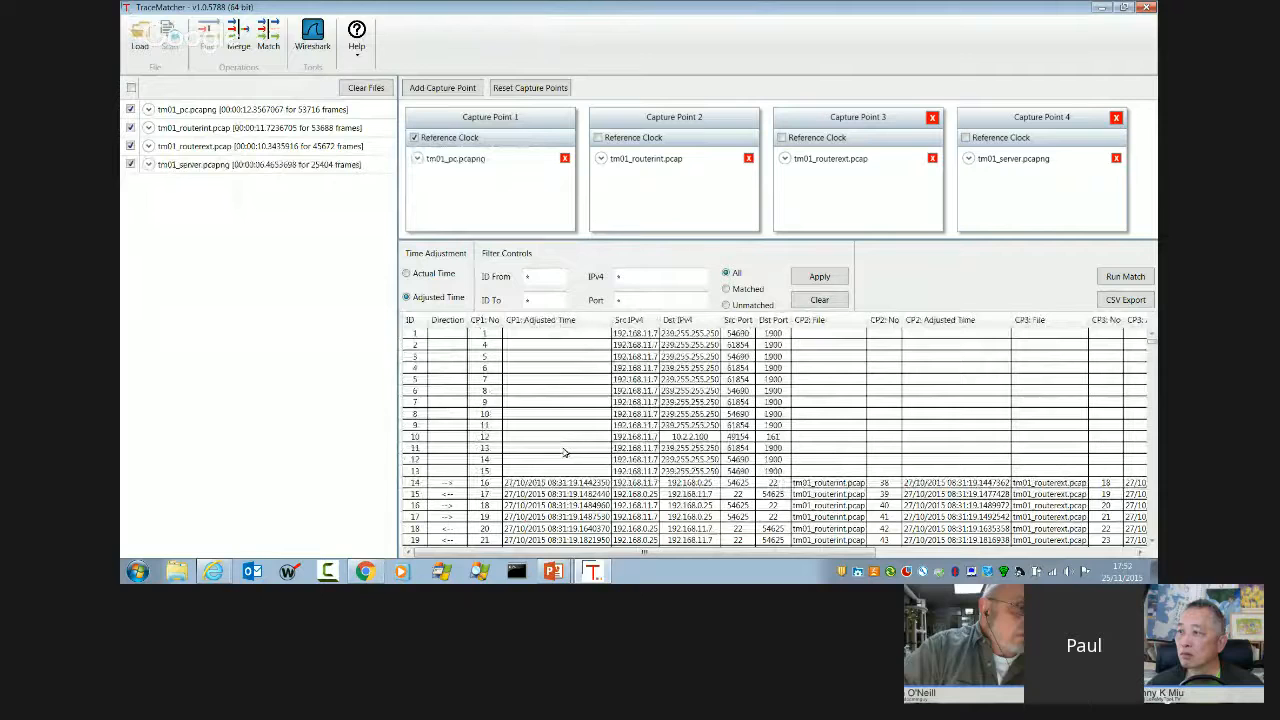
{"action": "left_click", "coordinate": [950, 553]}
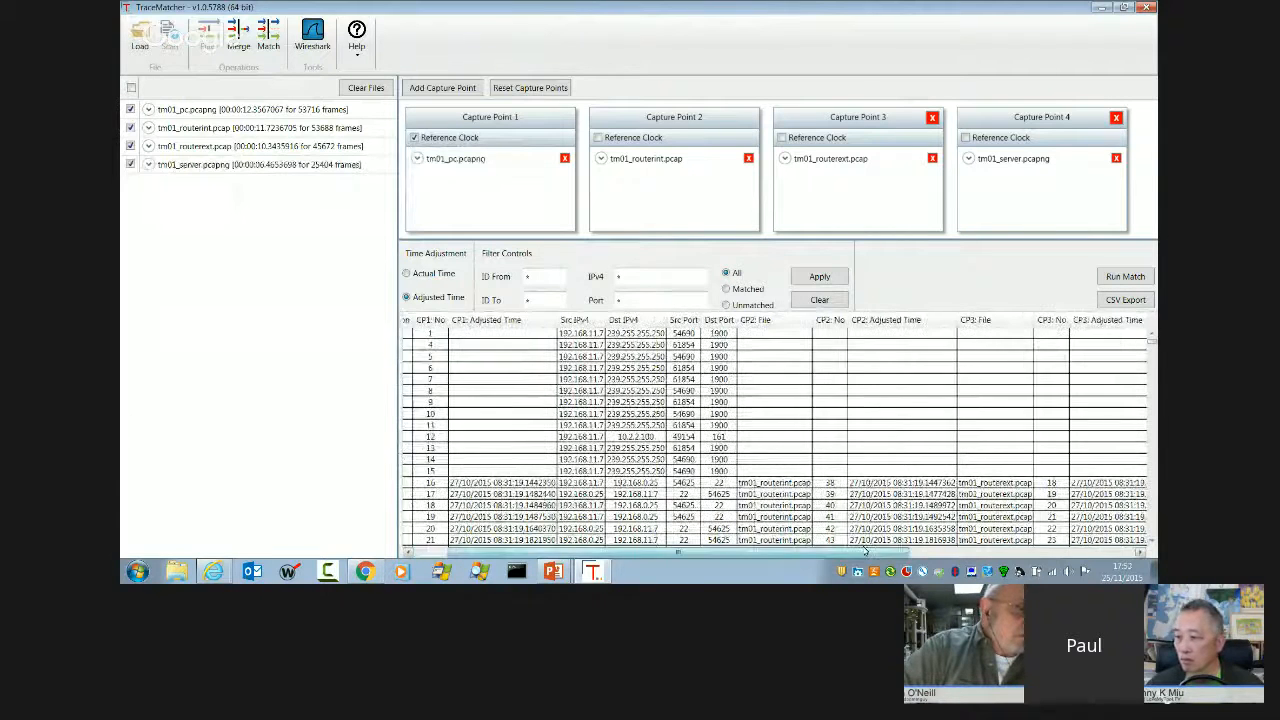
{"action": "left_click_drag", "start_coordinate": [950, 553], "coordinate": [1125, 545]}
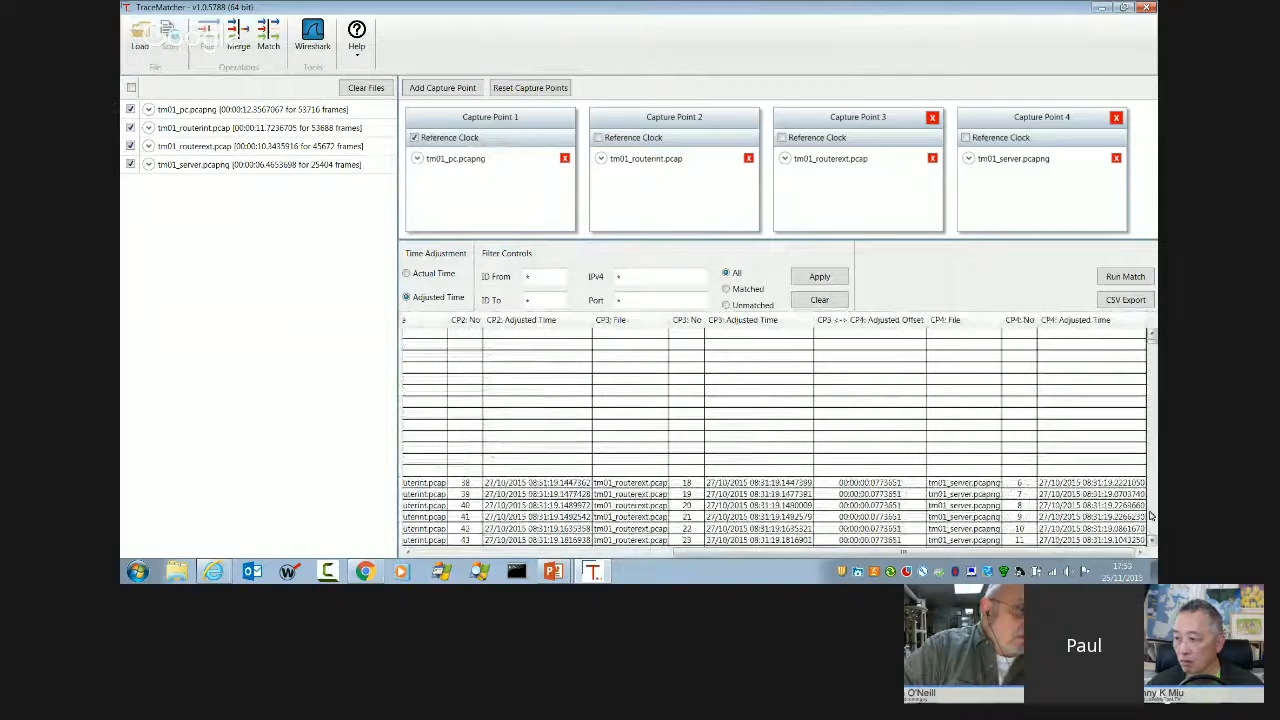
{"action": "left_click", "coordinate": [1151, 516]}
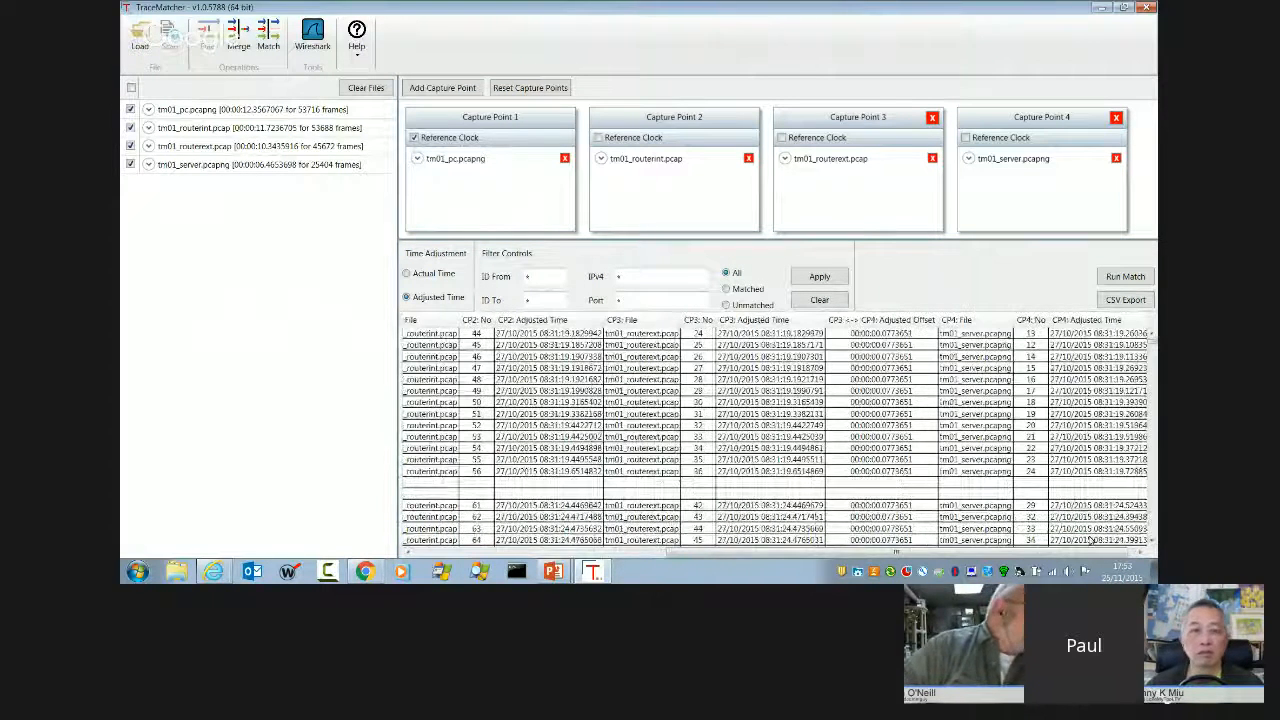
{"action": "left_click_drag", "start_coordinate": [1082, 552], "coordinate": [851, 570]}
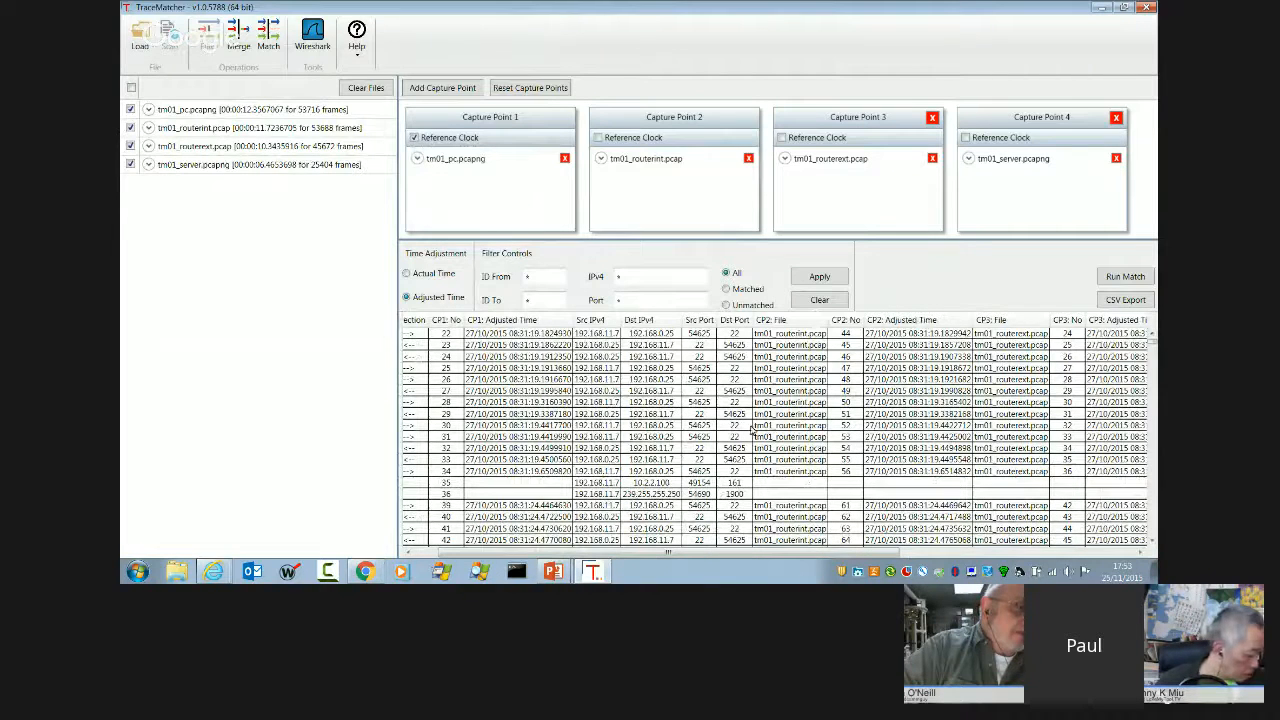
{"action": "left_click", "coordinate": [666, 496]}
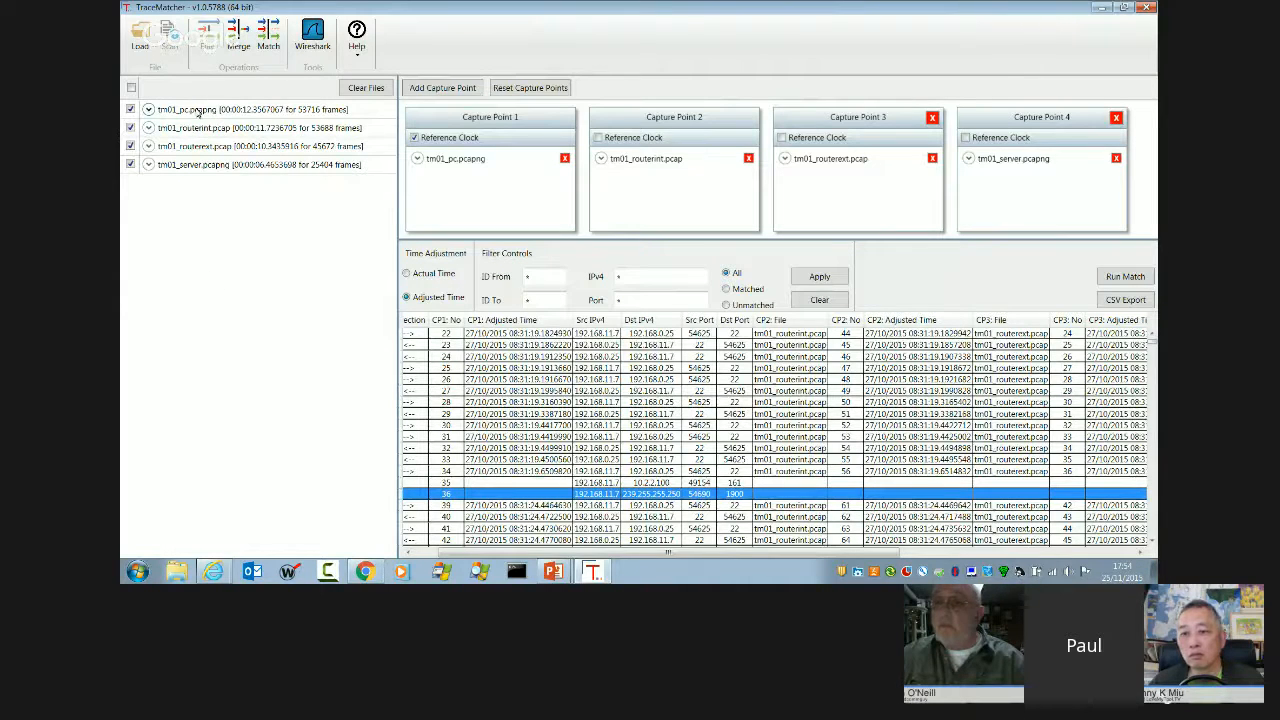
Open tm01_pc.pcapng in Wireshark from the loaded files, and return to TraceMatcher.
{"action": "right_click", "coordinate": [207, 110]}
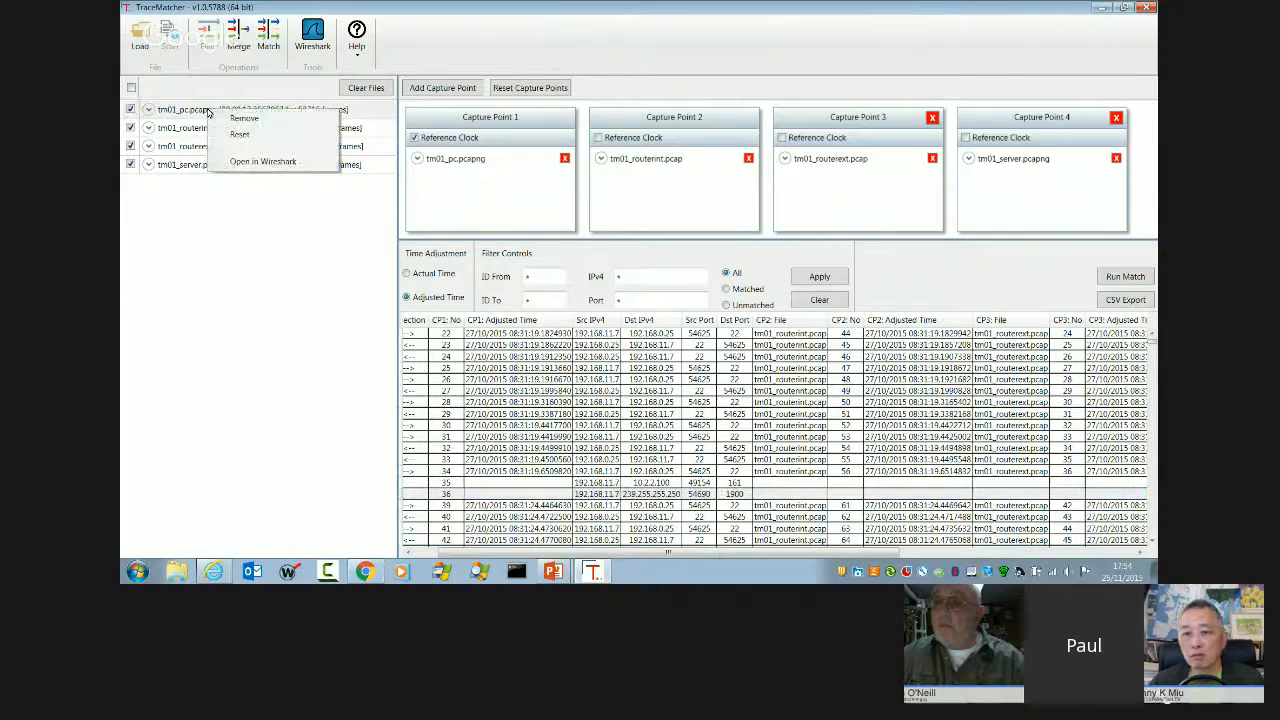
{"action": "left_click", "coordinate": [258, 162]}
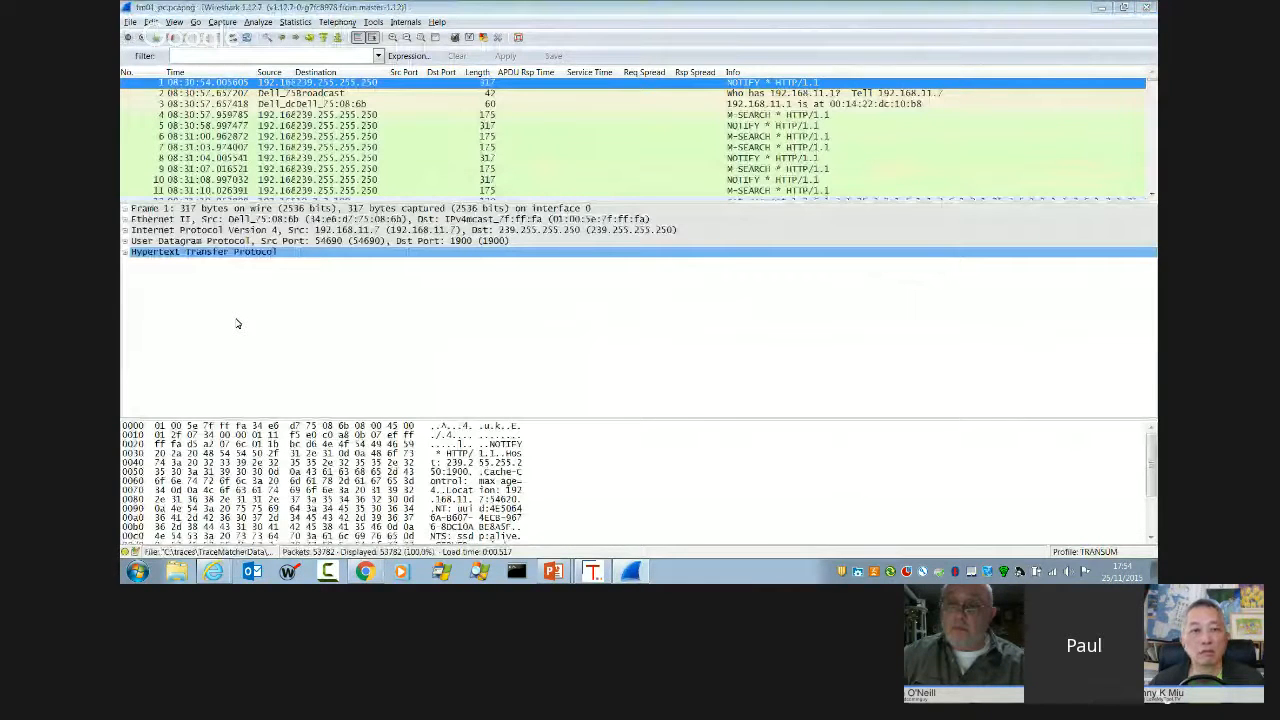
{"action": "key", "text": "alt+Tab"}
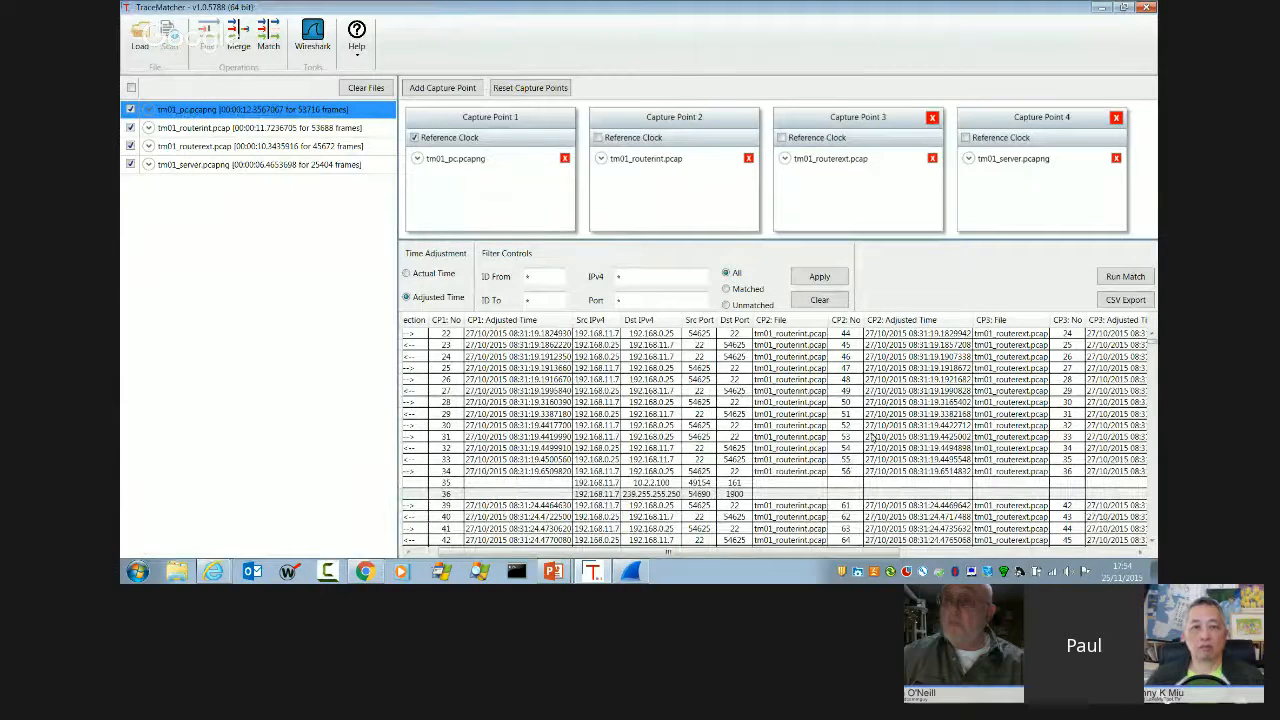
Examine the matched rows of CP1 packet 31 and CP1 packets 27 to 30, highlighting each one.
{"action": "left_click", "coordinate": [793, 439]}
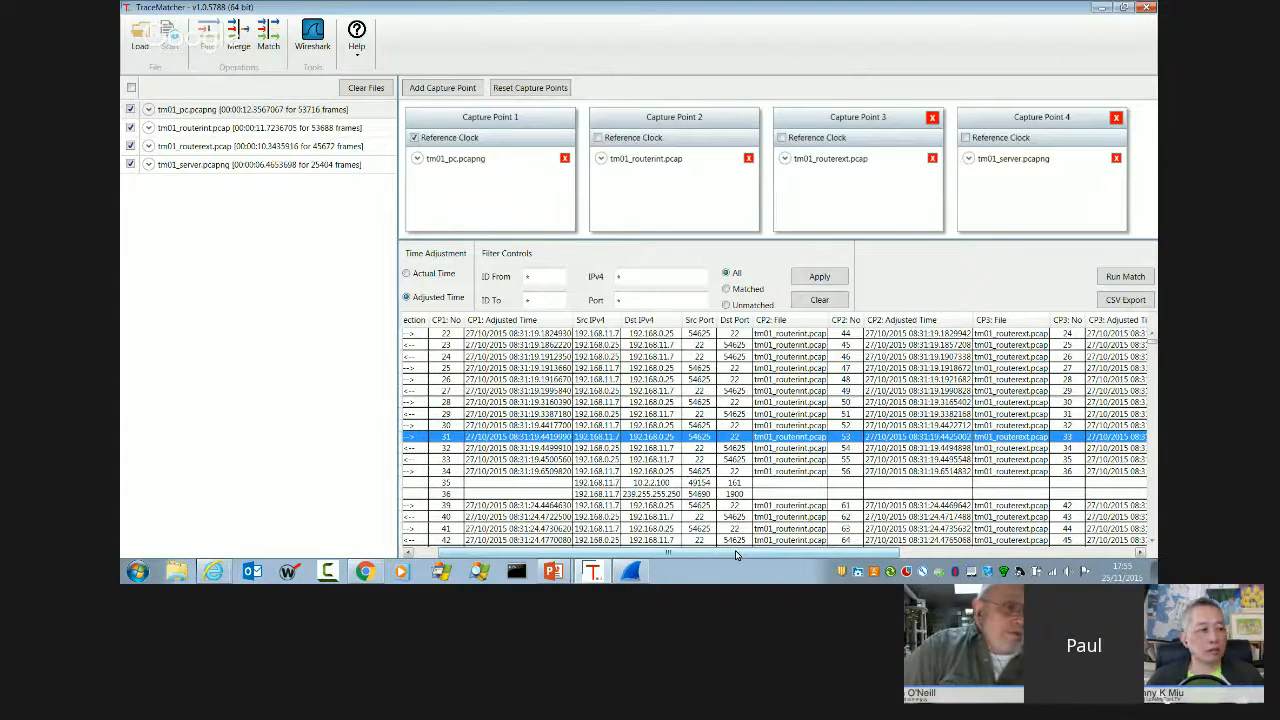
{"action": "key", "text": "alt+Tab"}
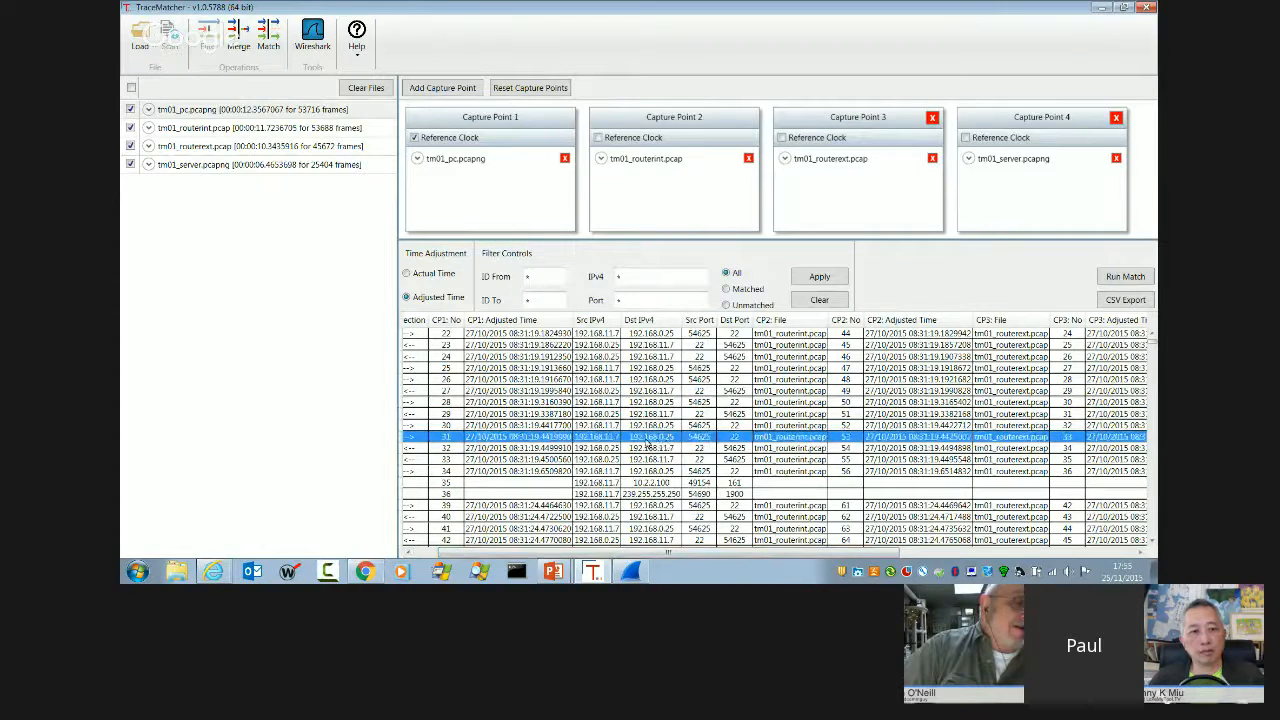
{"action": "left_click", "coordinate": [653, 392]}
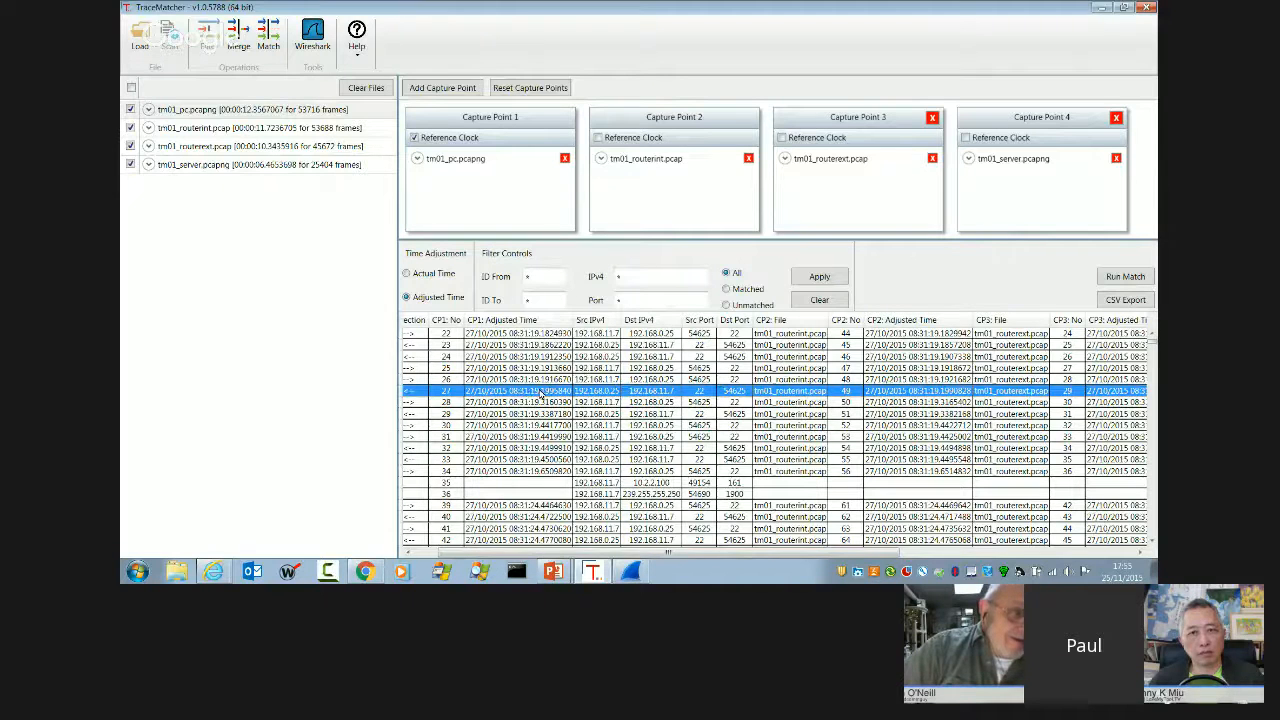
{"action": "key", "text": "Down"}
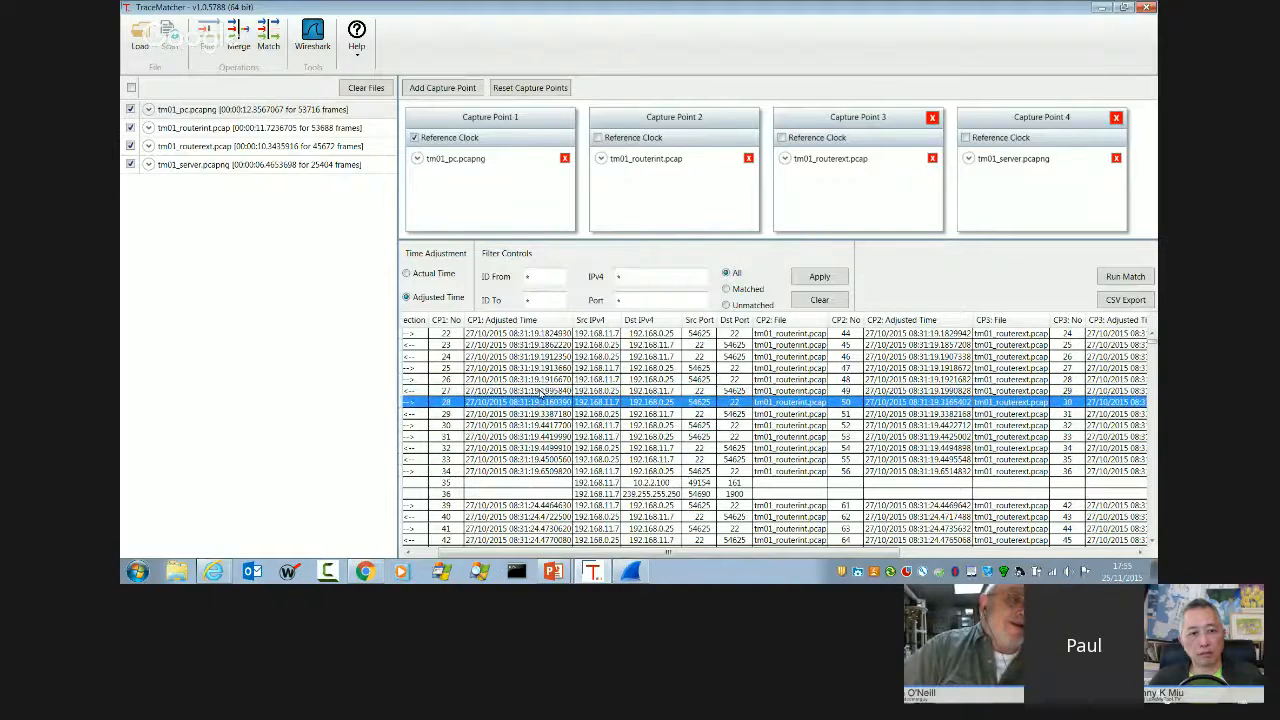
{"action": "key", "text": "Down"}
{"action": "key", "text": "Down"}
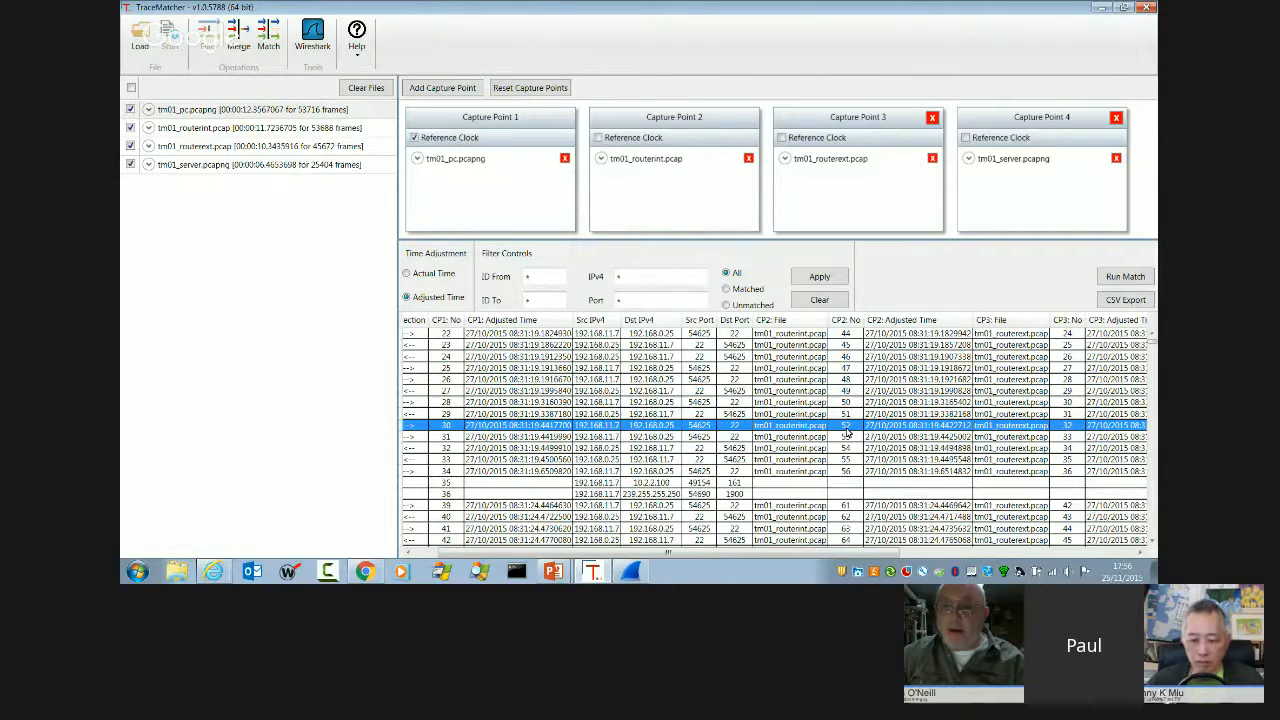
Switch to the PowerPoint slide show and advance from the WAN slide to the Release 1 slide.
{"action": "key", "text": "alt+Tab"}
{"action": "key", "text": "Tab"}
{"action": "key", "text": "Tab"}
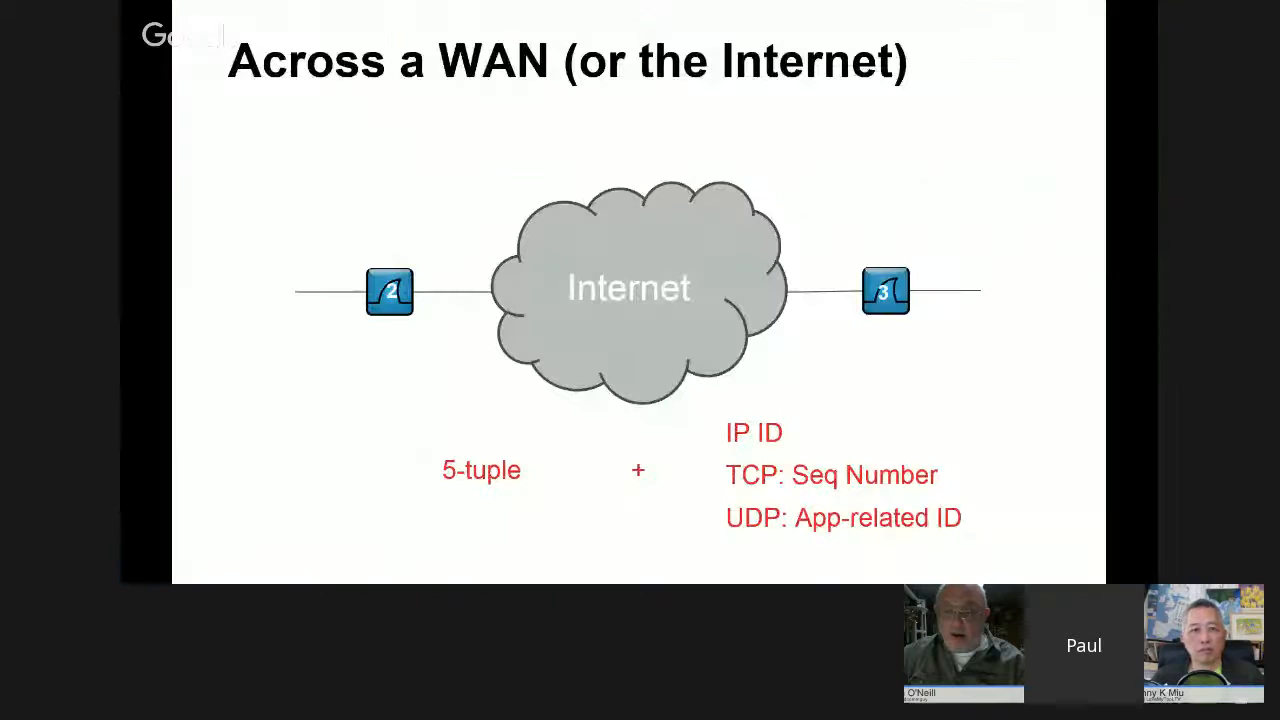
{"action": "key", "text": "Right"}
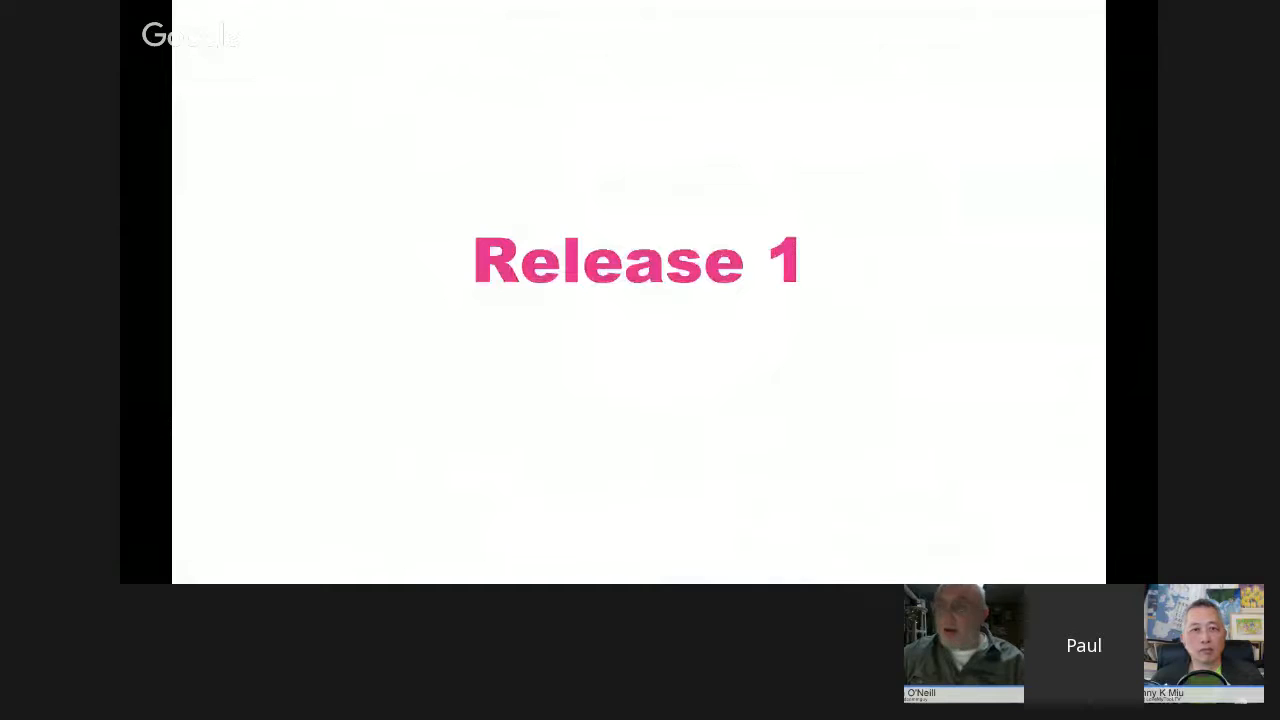